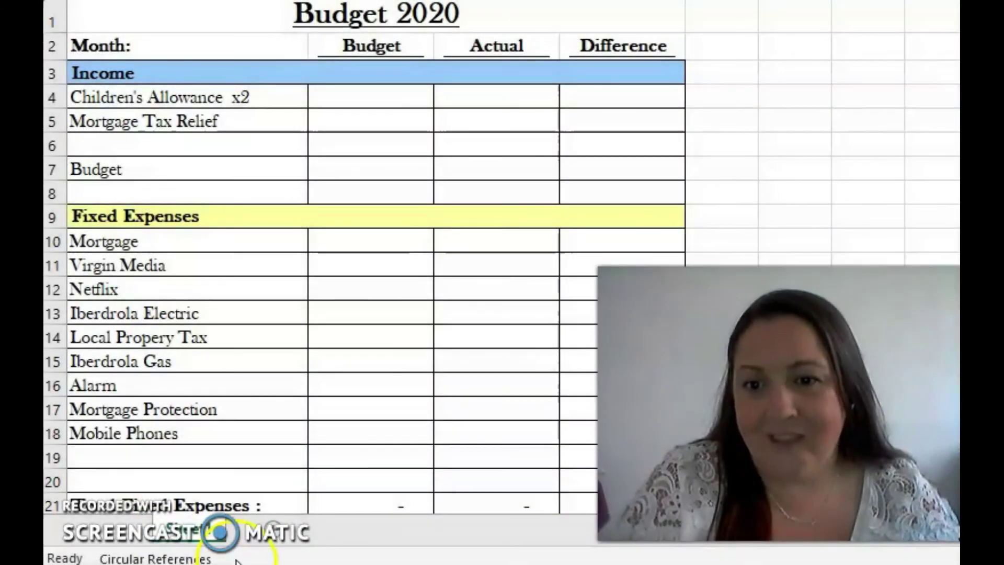
Budget 280 for Children's Allowance, 17.87 for Mortgage Tax Relief and 3,700 for the monthly Budget.
click(359, 100)
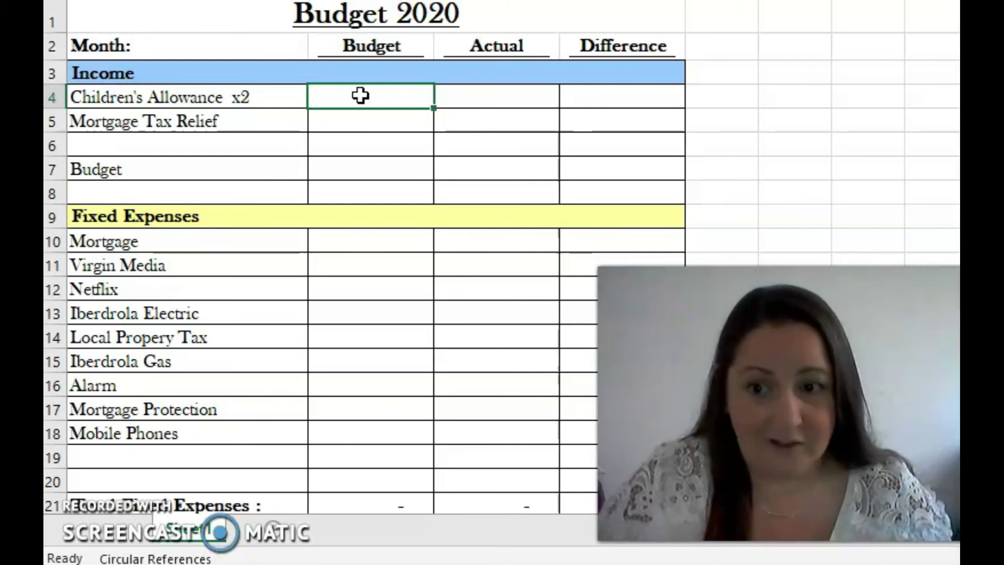
text(280)
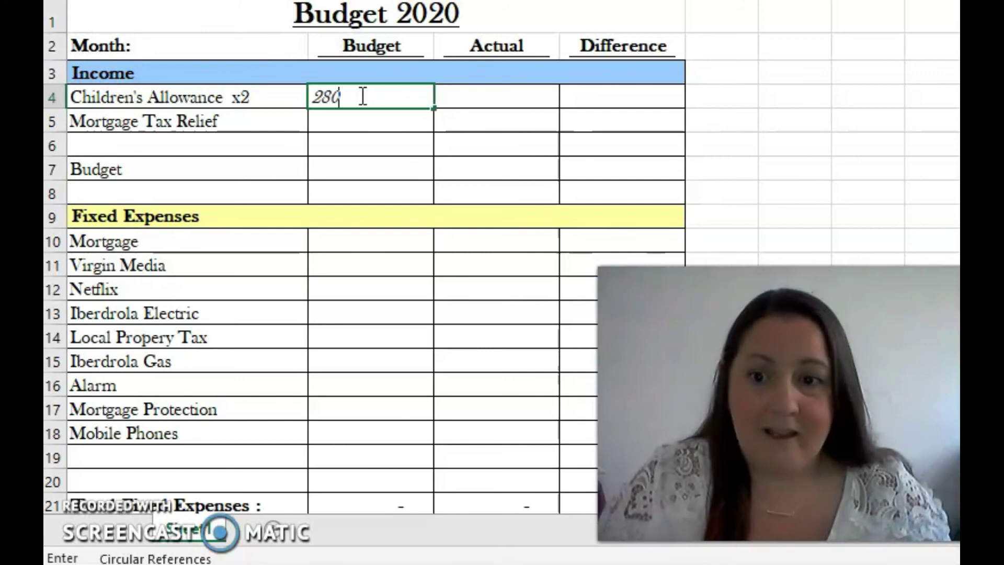
key(Return)
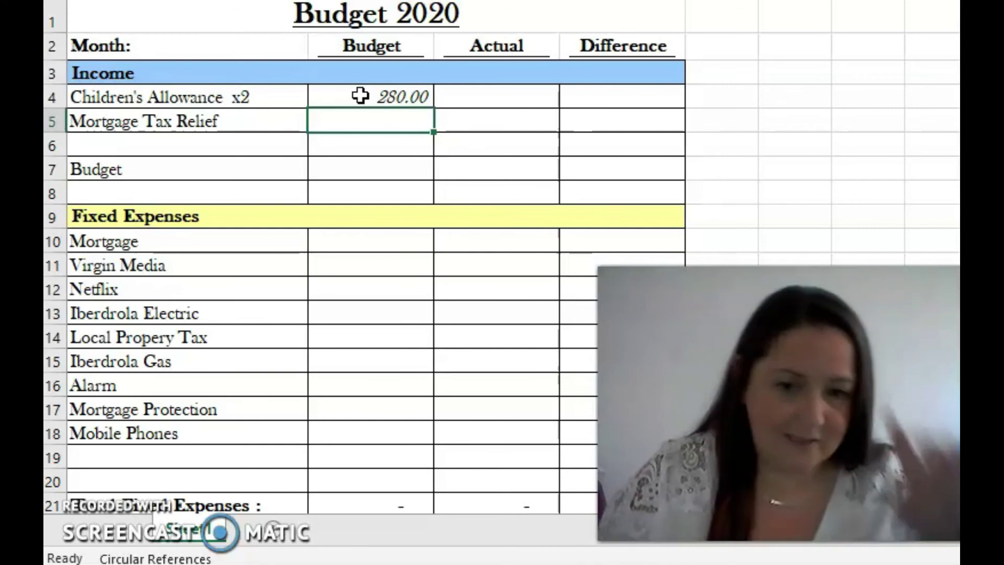
text(17.87)
key(Return)
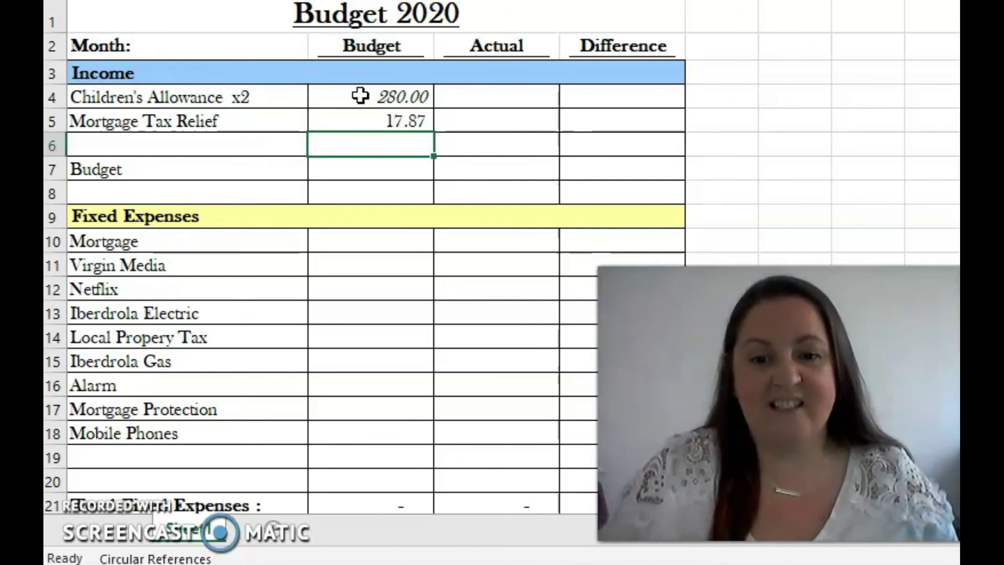
key(Up)
key(Down)
key(Down)
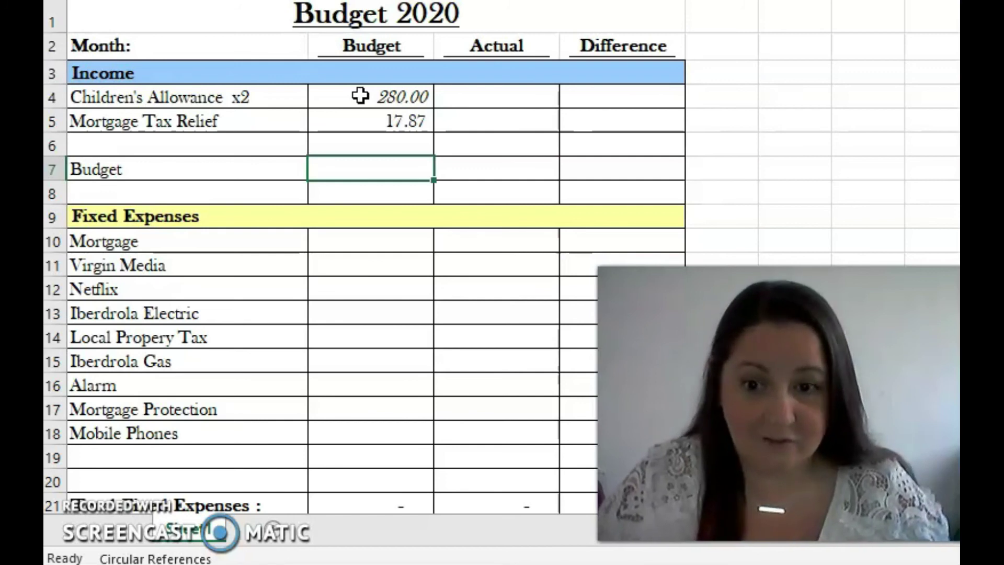
text(37)
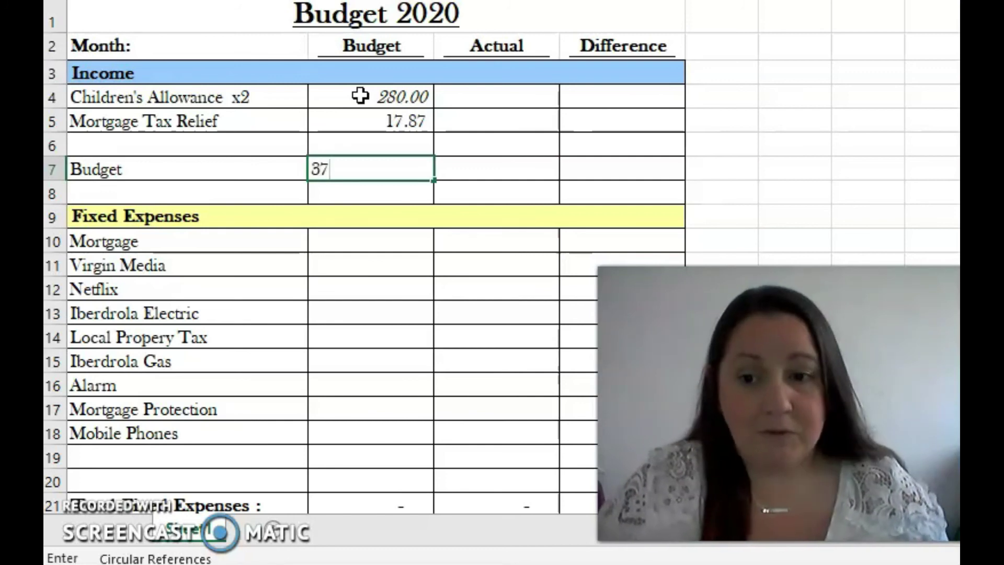
text(00)
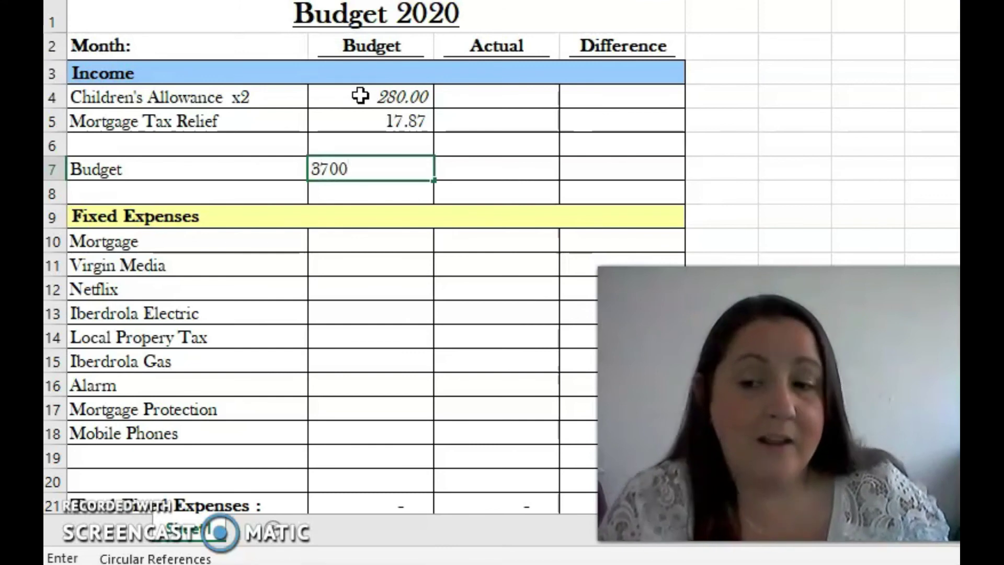
key(Return)
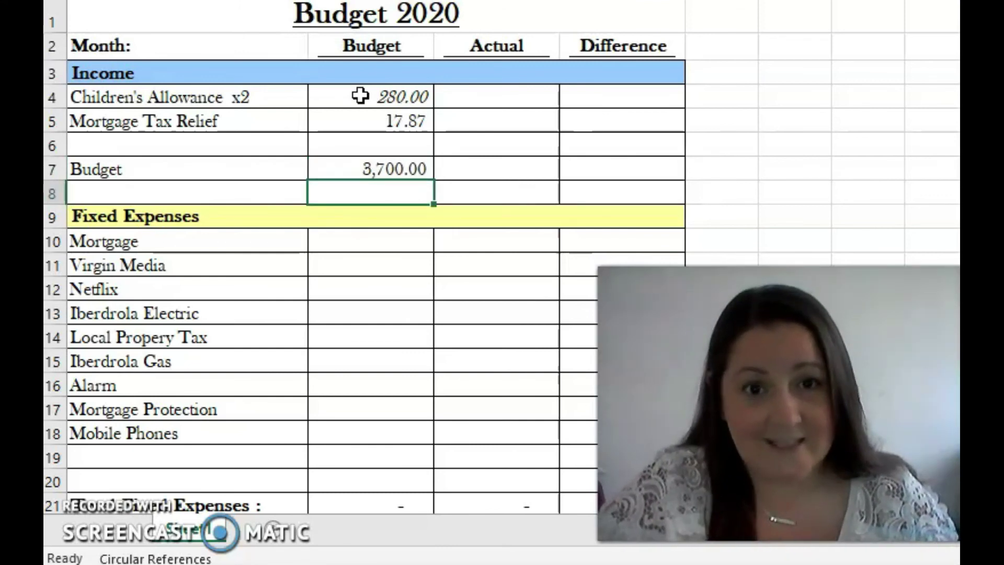
key(Down)
key(Down)
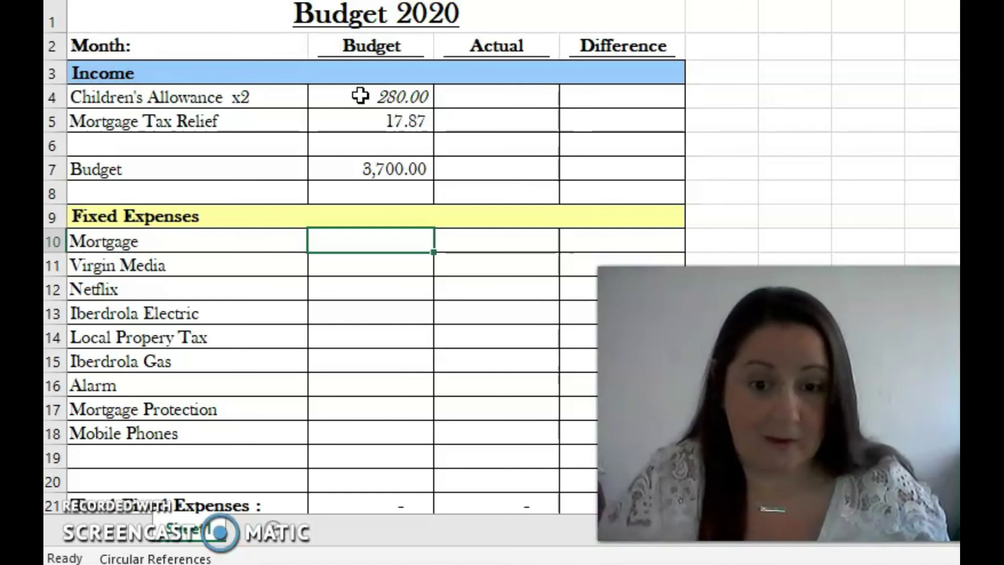
Enter fixed budgets: Mortgage 1,245.16, Virgin Media 65.50, Netflix 11.99, Iberdrola Electric 0, Local Propery Tax 28.66.
text(1,245)
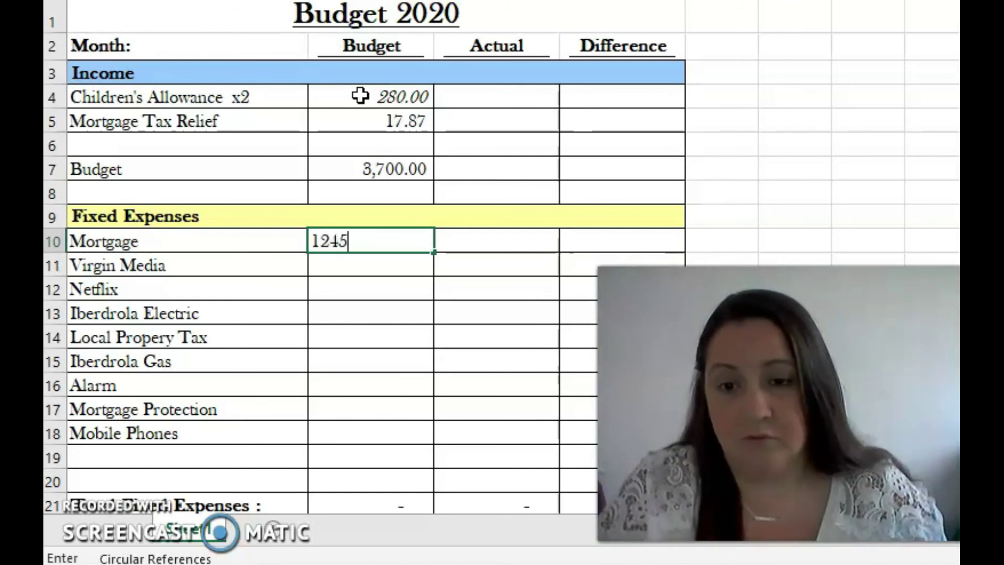
text(.16)
key(Return)
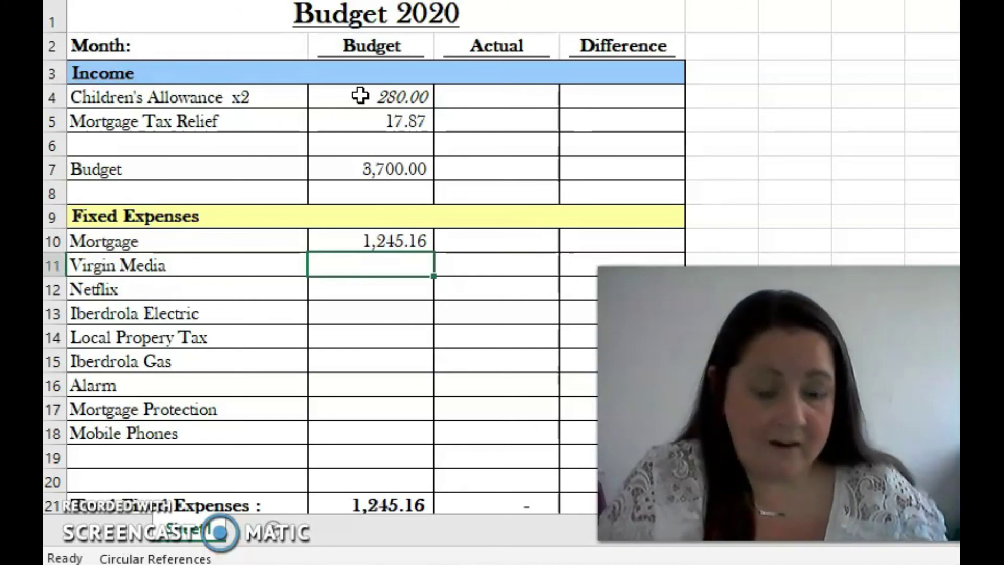
text(65.50)
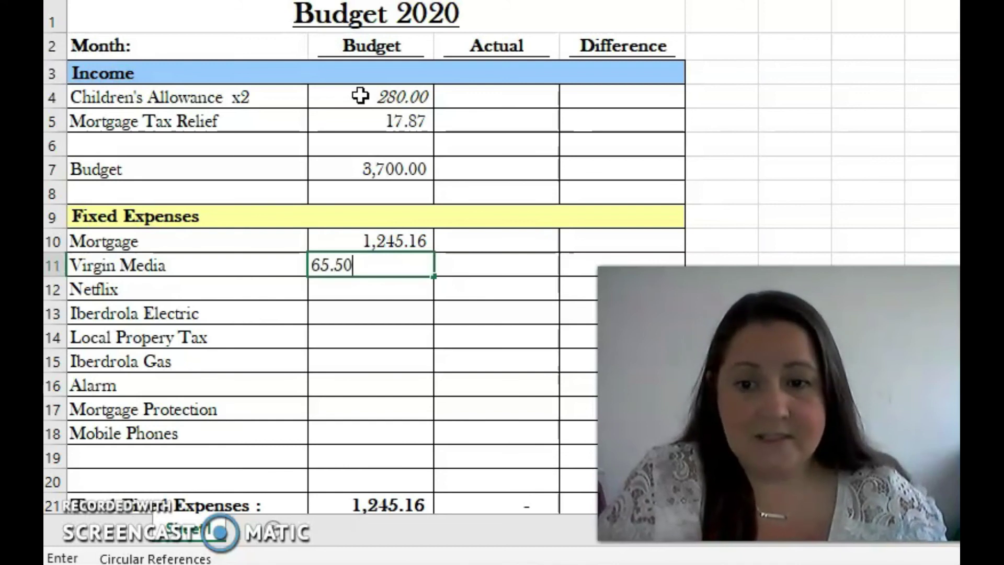
key(Return)
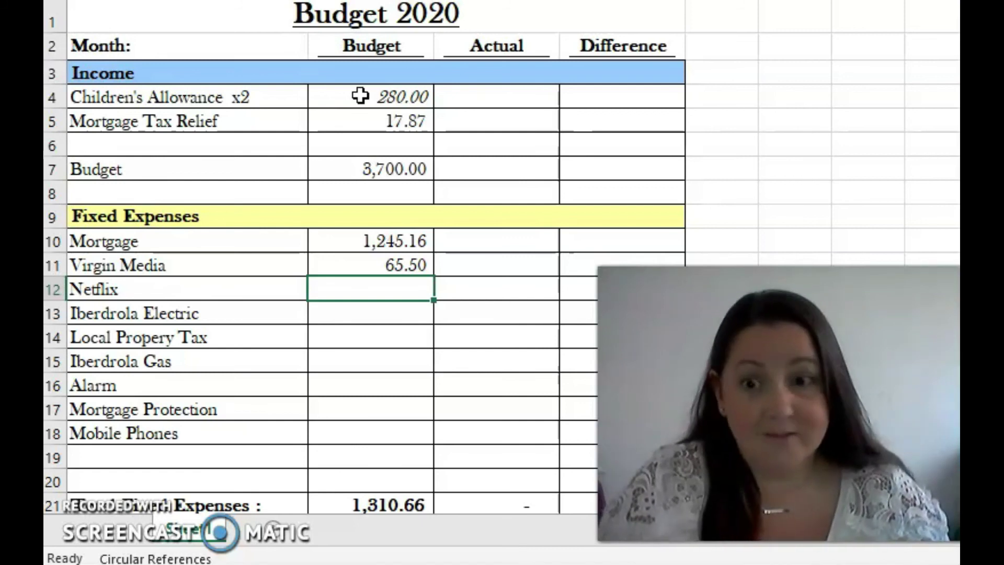
text(11.)
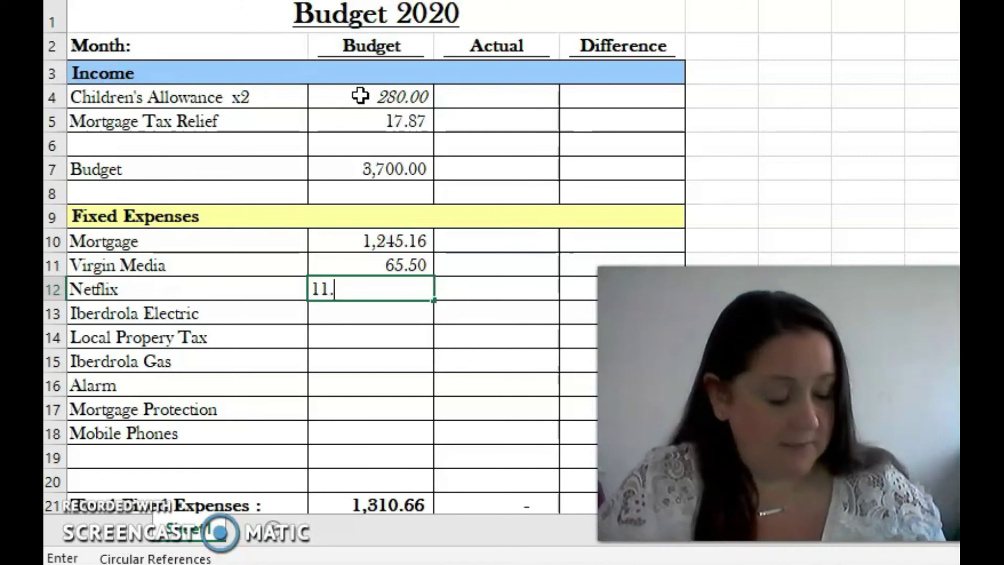
text(99)
key(Return)
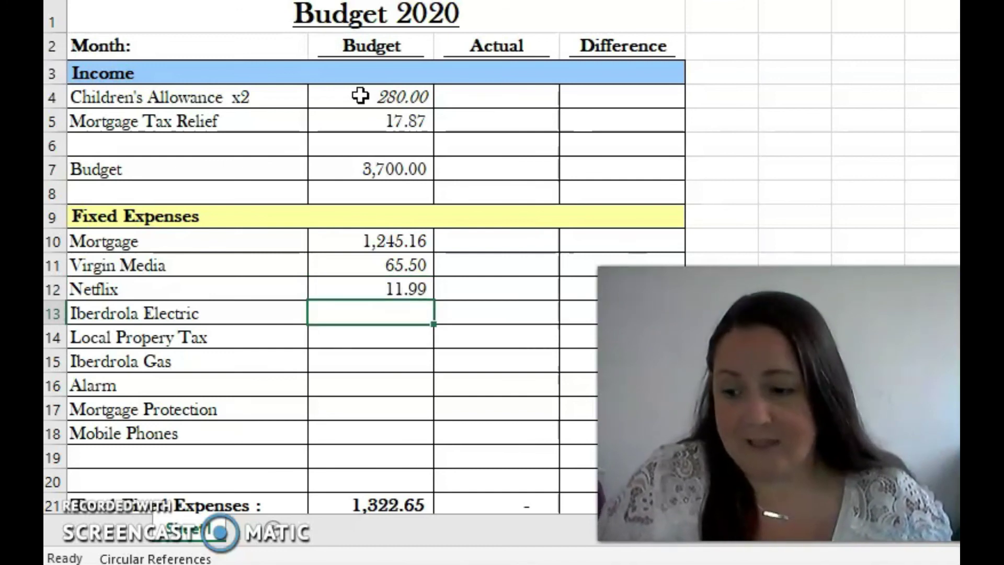
text(0)
key(Return)
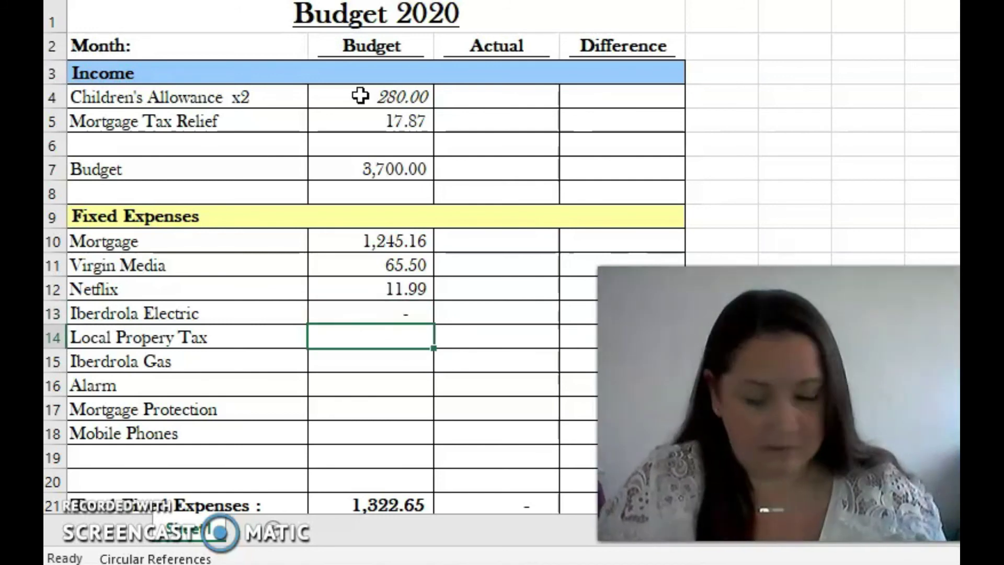
text(28)
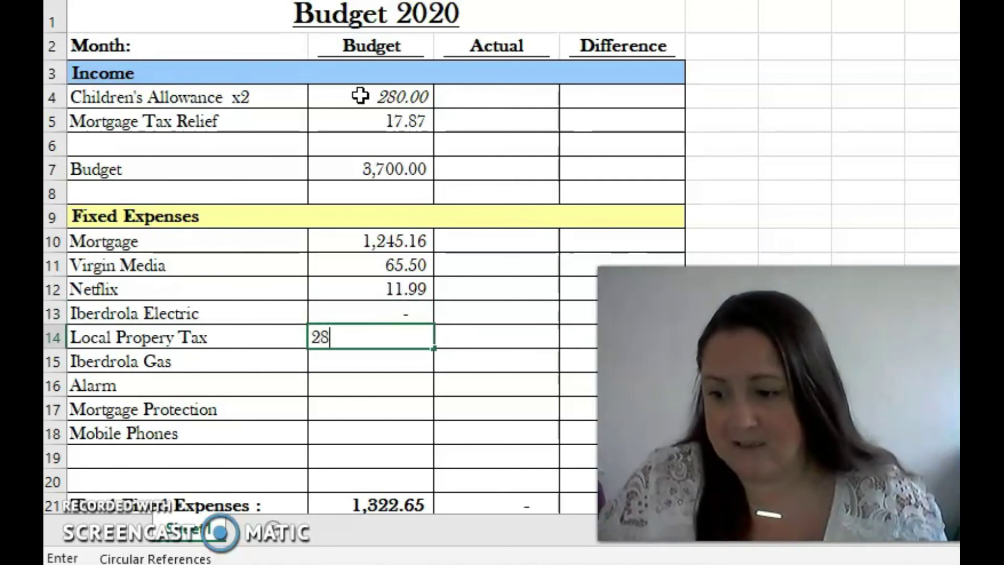
text(.66)
key(Return)
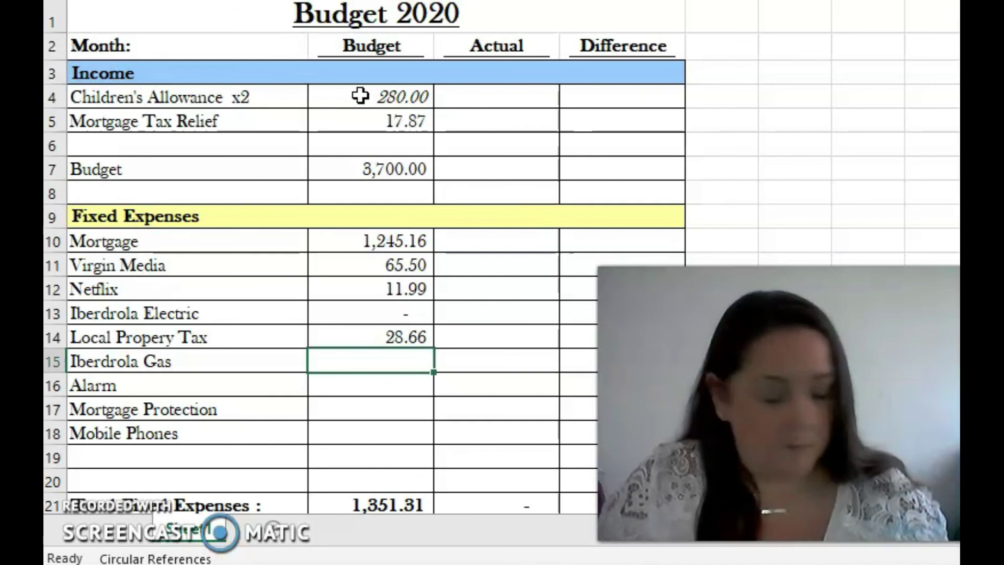
Budget Iberdrola Gas 128.44, Alarm 35.08, Mortgage Protection 32.88 and Mobile Phones 40.00.
text(128.44)
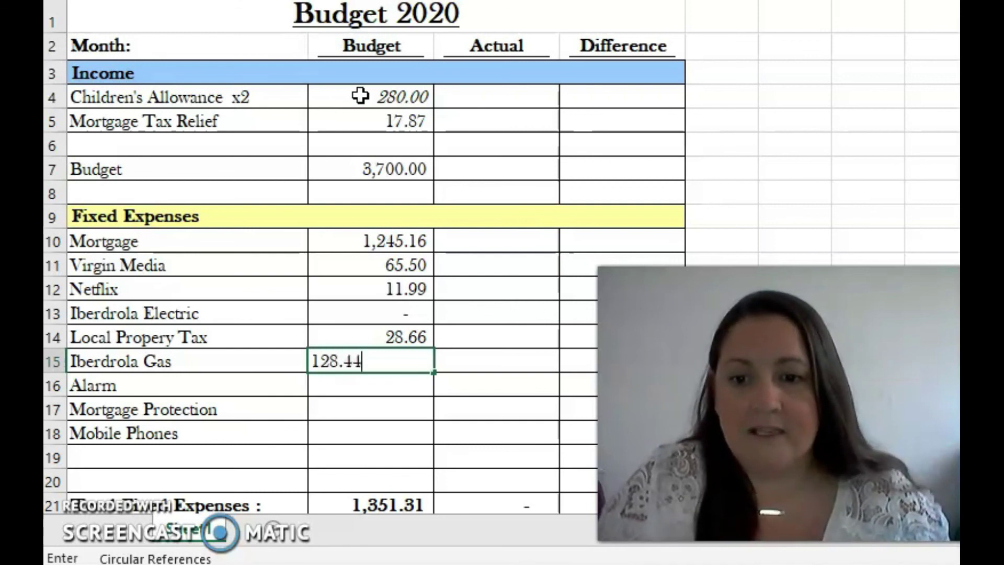
key(Return)
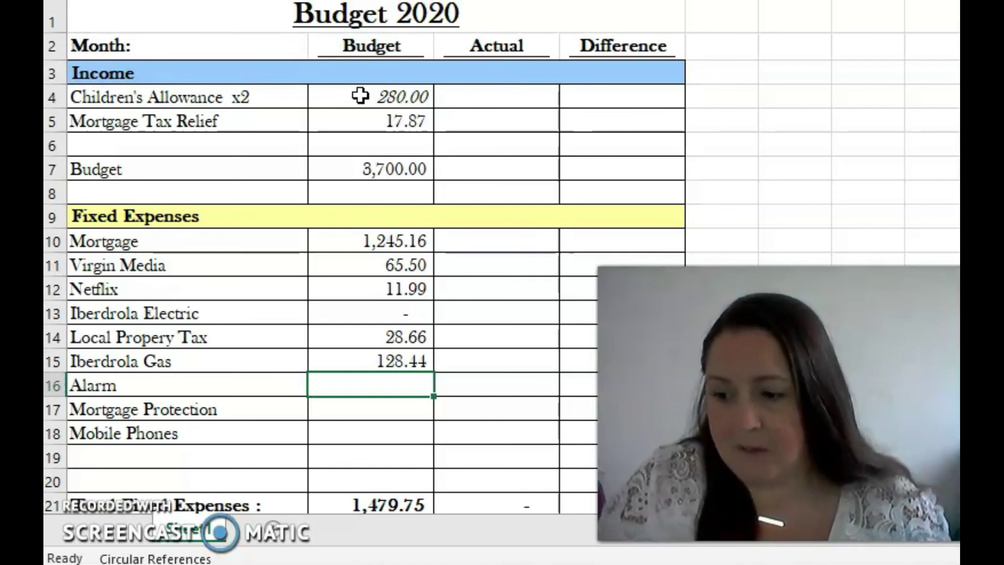
text(35.08)
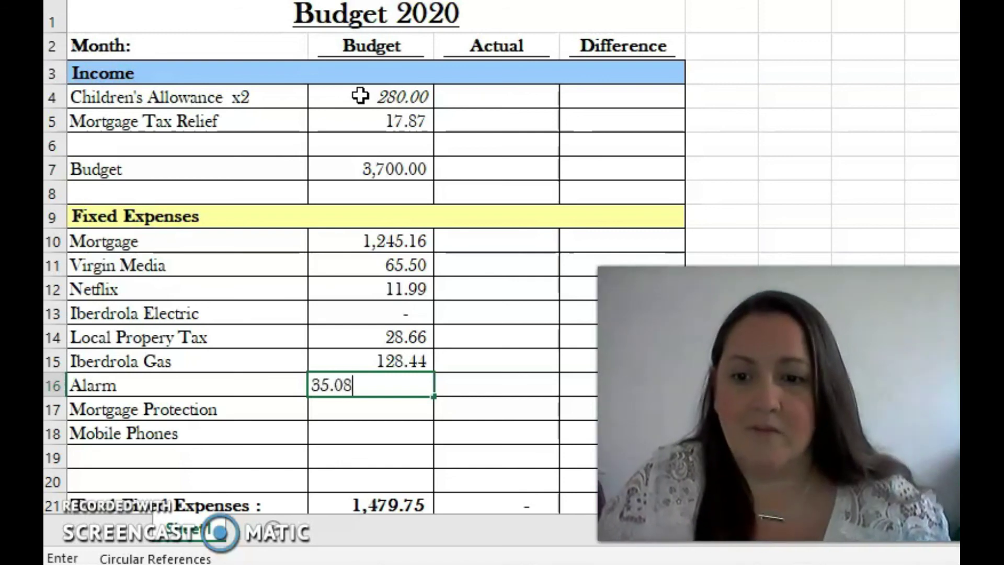
key(Return)
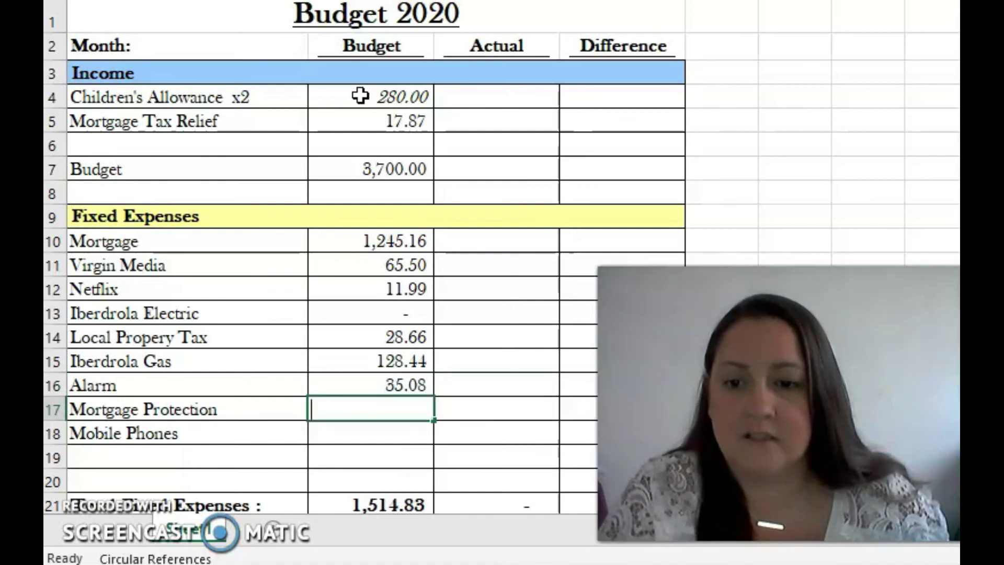
text(32.88)
key(Return)
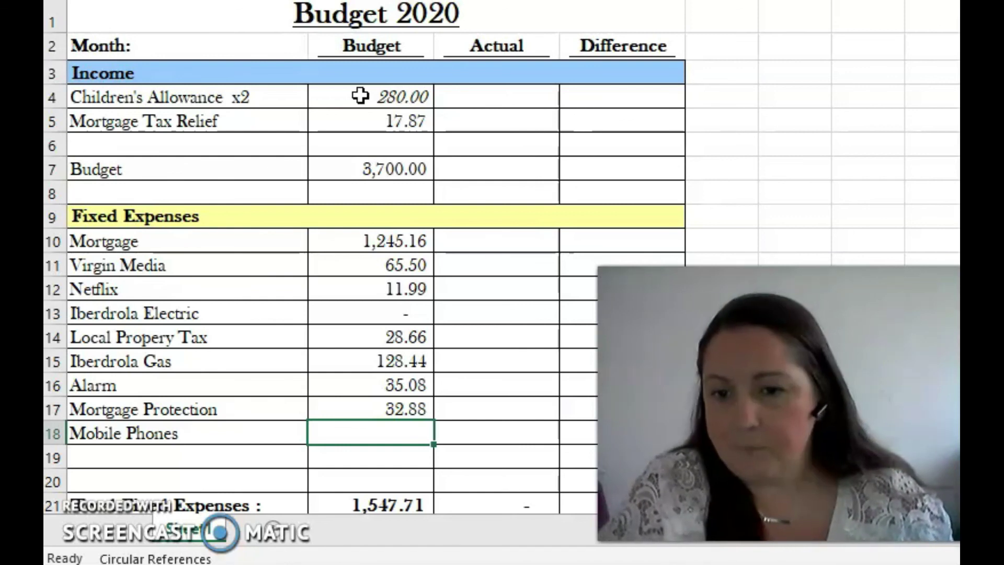
text(40.00)
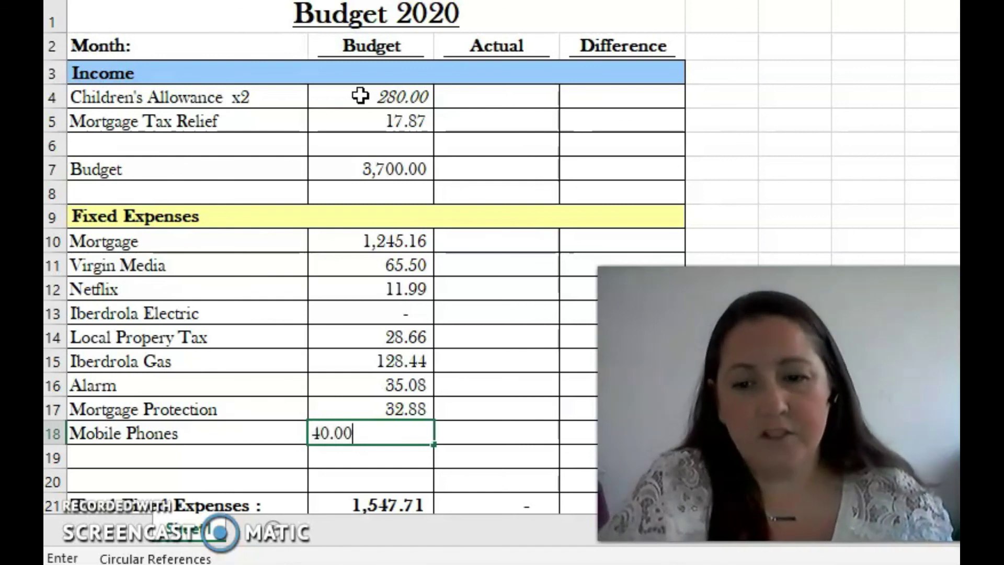
key(Return)
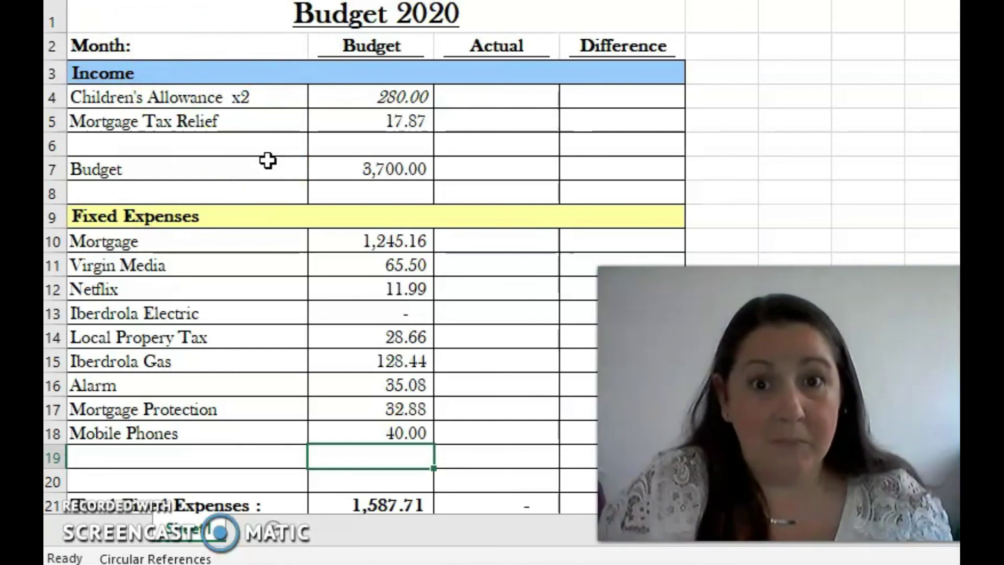
Budget 450 for Food, the first Variable Expenses item in B23.
scroll(259, 164, down, 5)
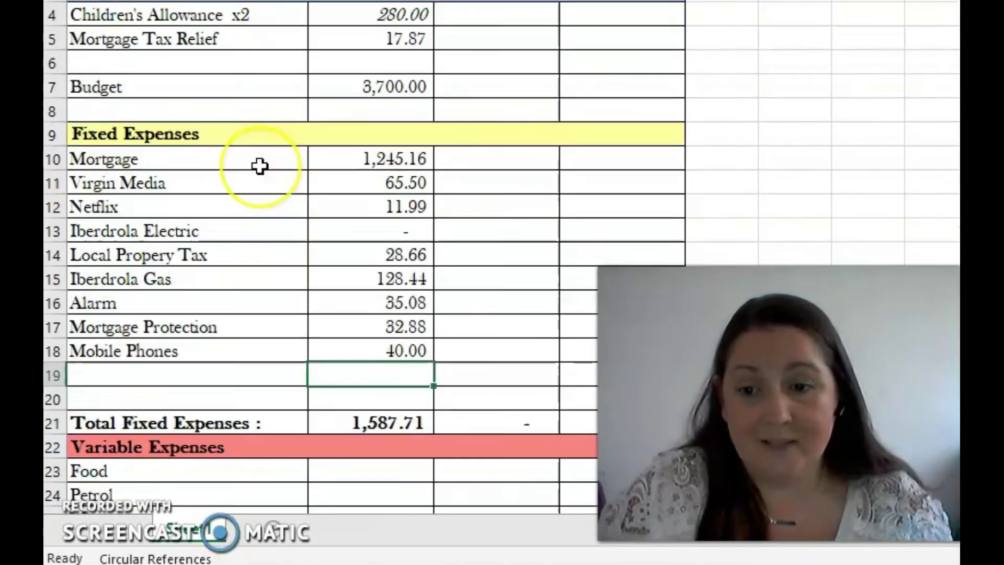
click(392, 173)
click(415, 122)
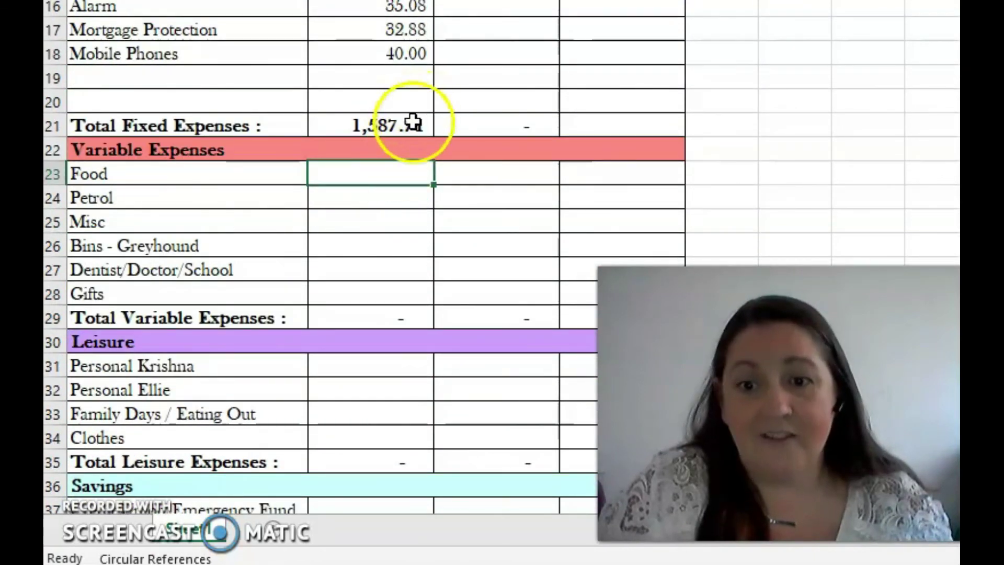
scroll(441, 224, up, 3)
scroll(441, 224, up, 1)
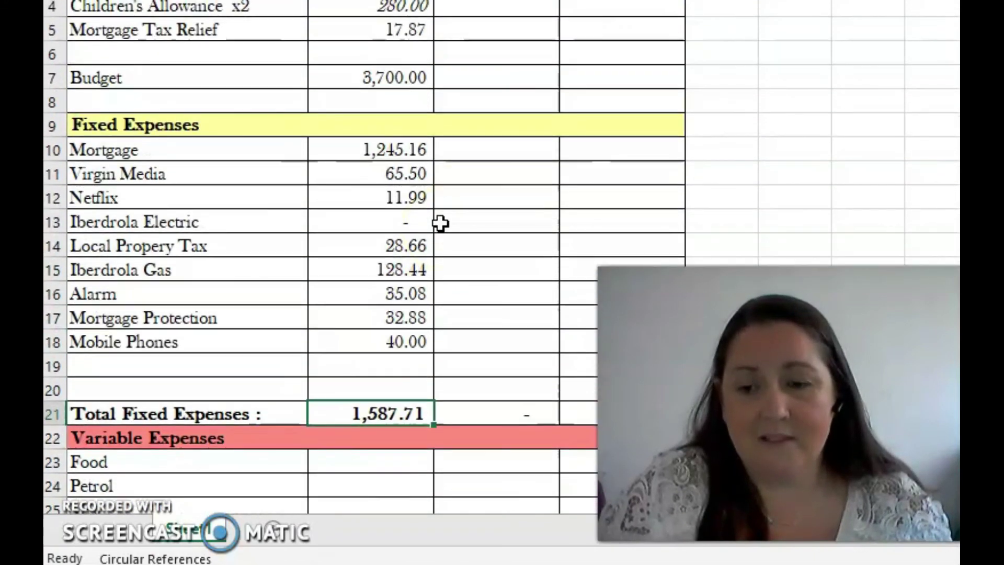
scroll(441, 224, down, 1)
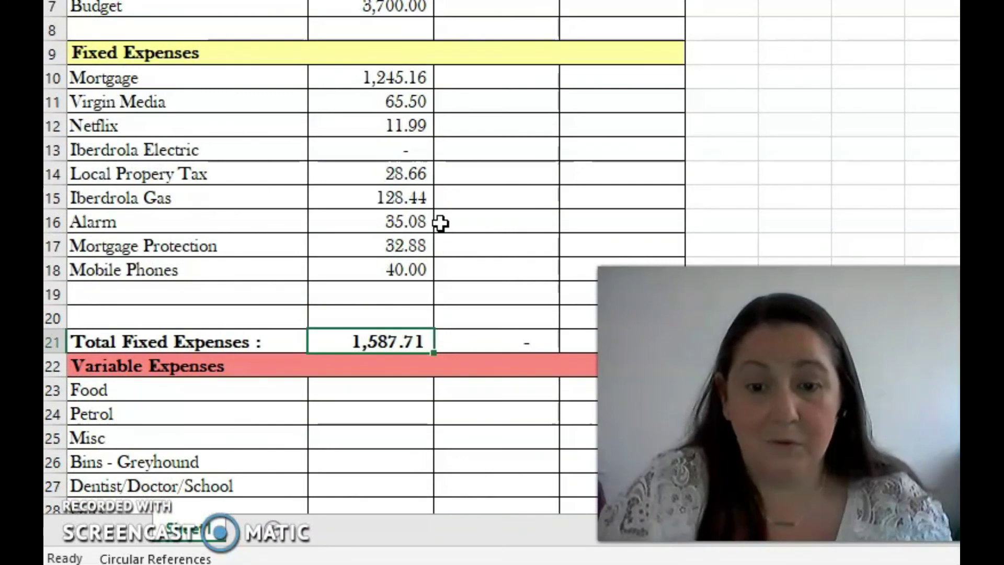
scroll(440, 224, down, 1)
scroll(441, 224, down, 2)
scroll(442, 209, down, 1)
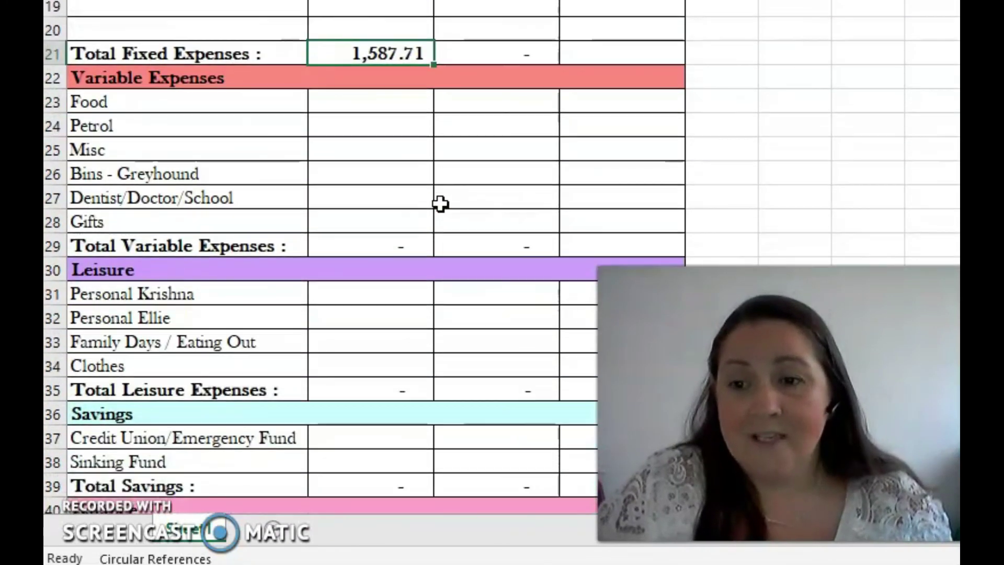
click(399, 104)
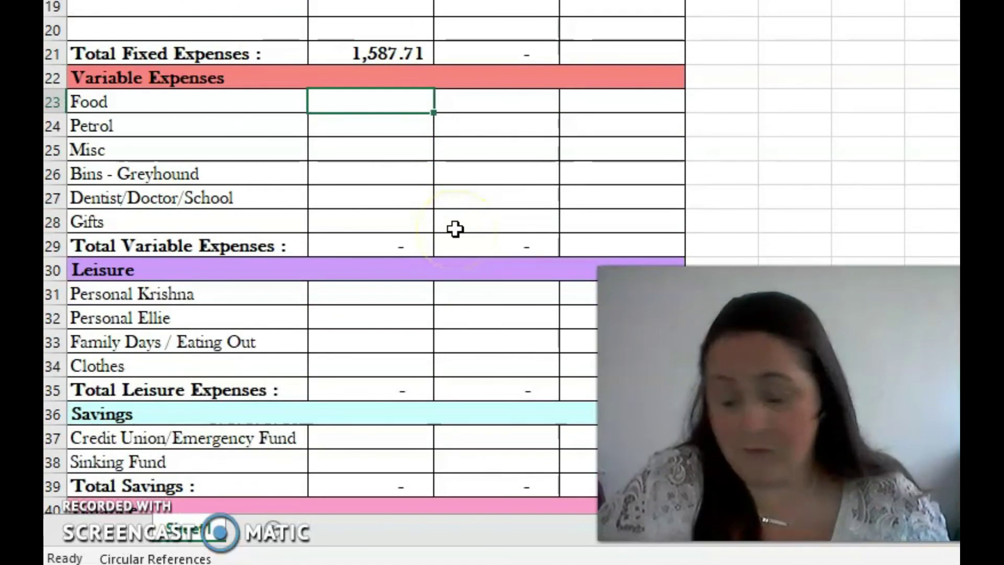
text(450.)
key(Return)
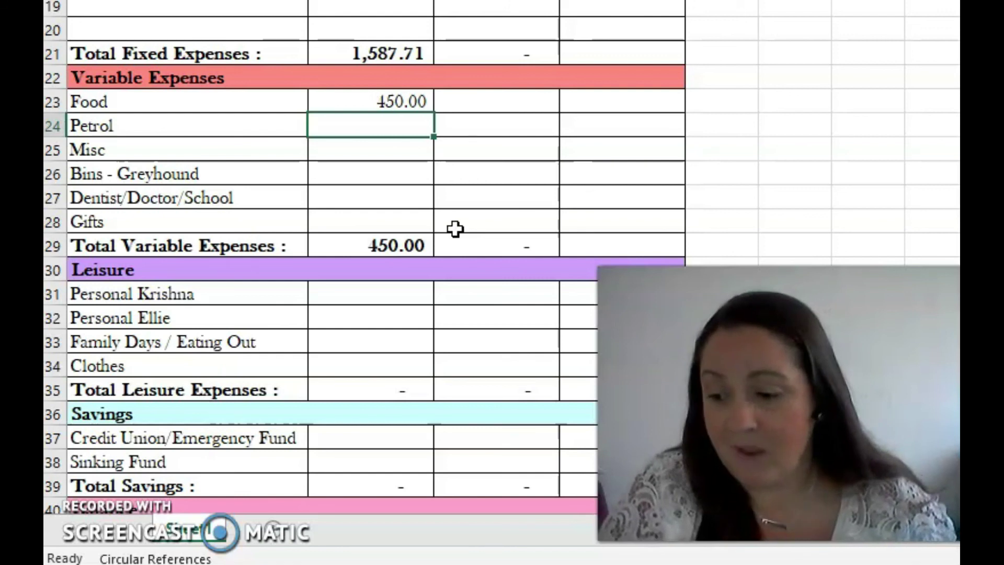
Budget Petrol 90, Bins - Greyhound 25, Dentist/Doctor/School 200 and Gifts 75, skipping Misc.
text(90)
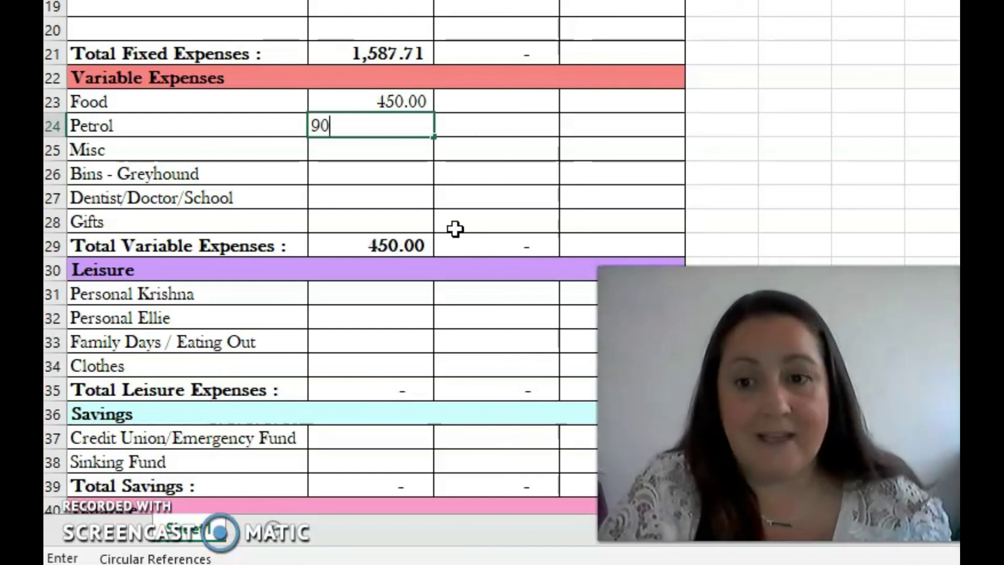
key(Return)
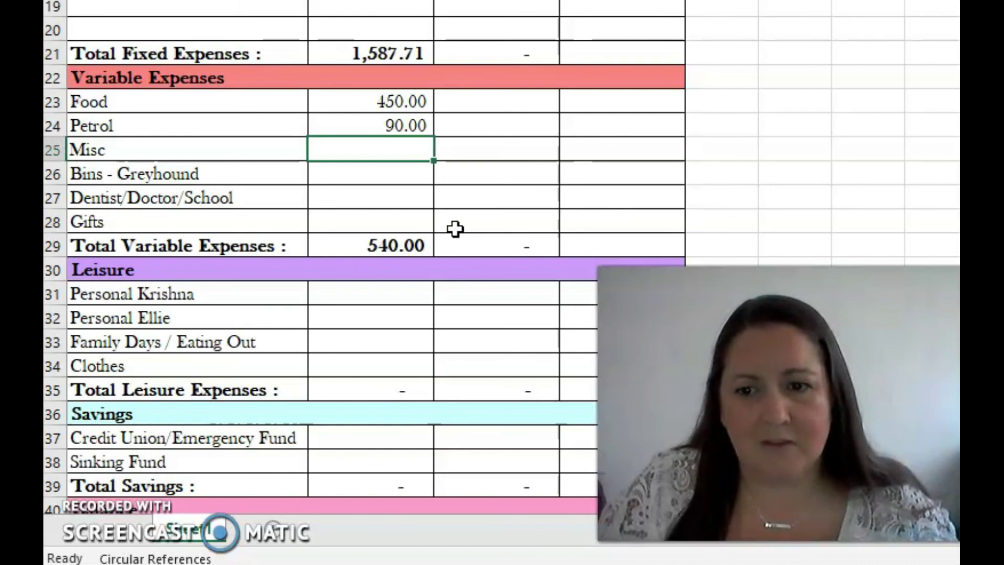
key(Down)
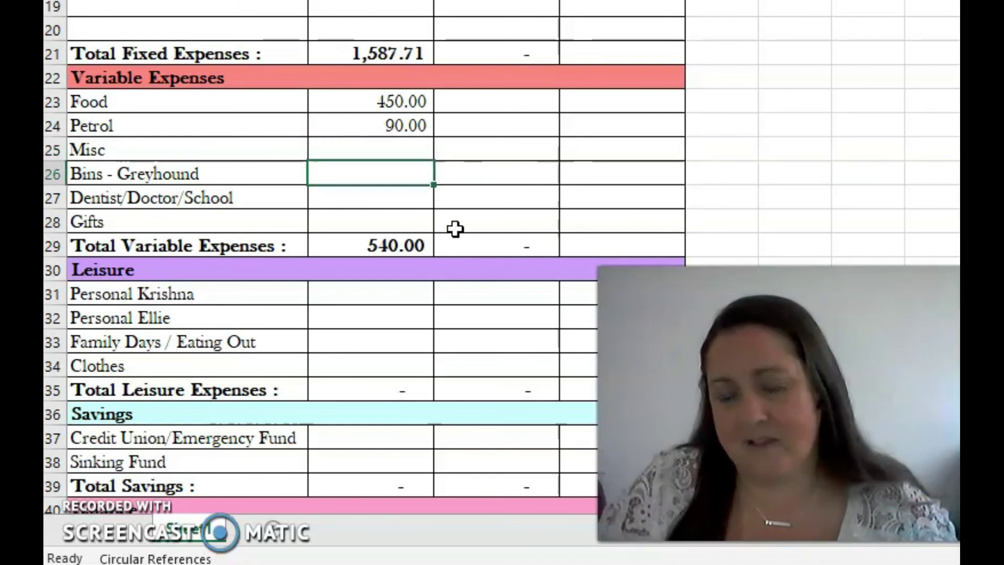
text(25.00)
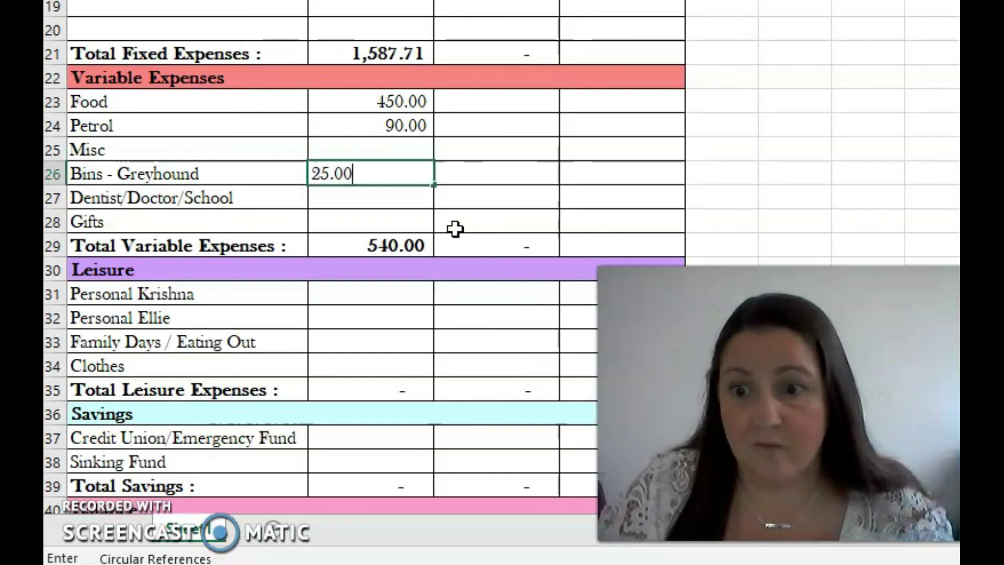
key(Return)
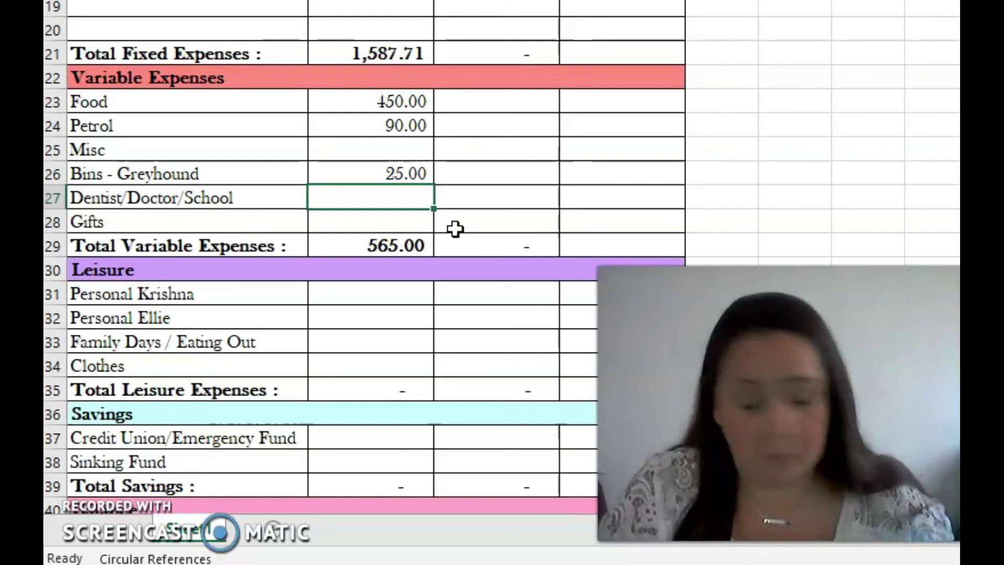
text(200)
key(Return)
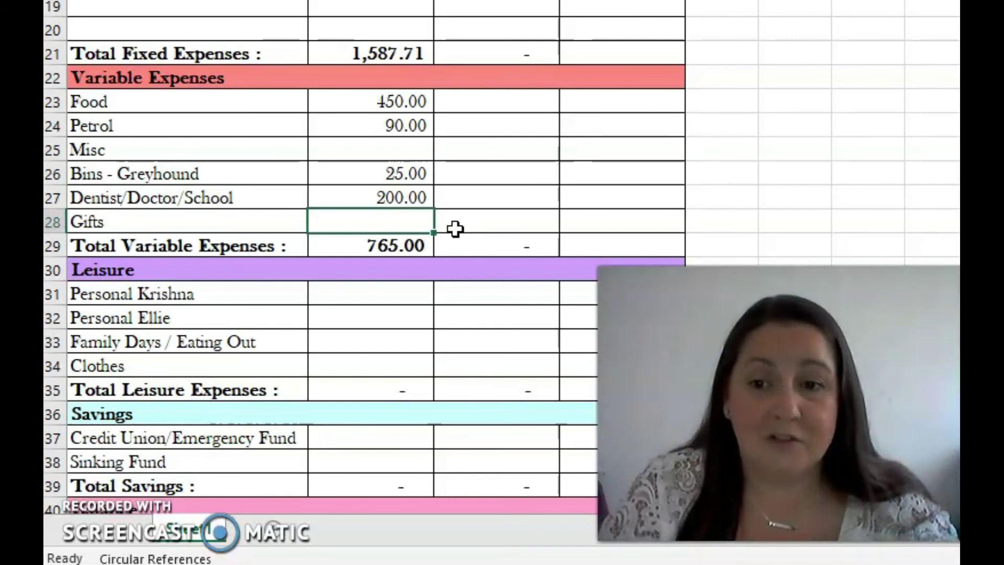
key(Up)
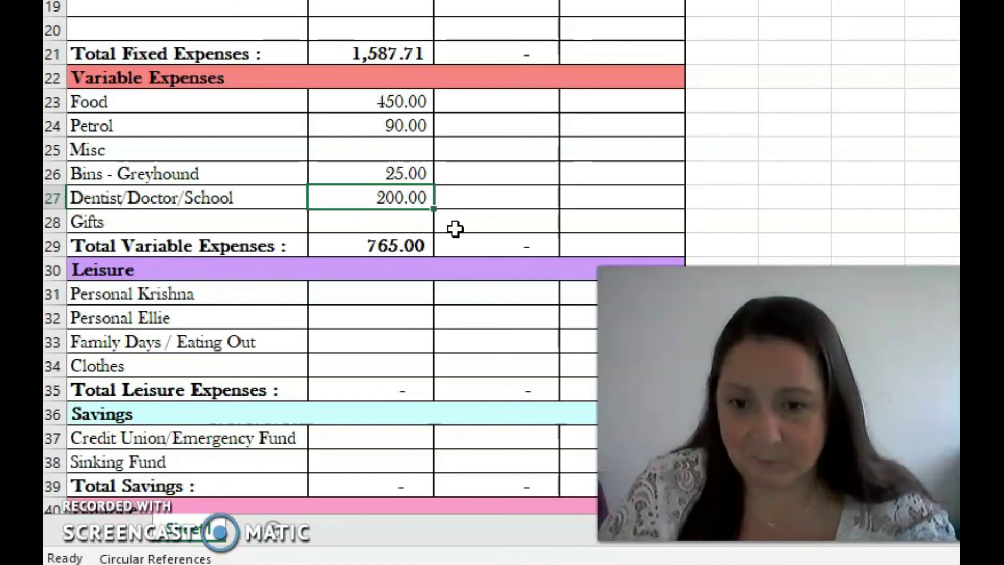
key(Down)
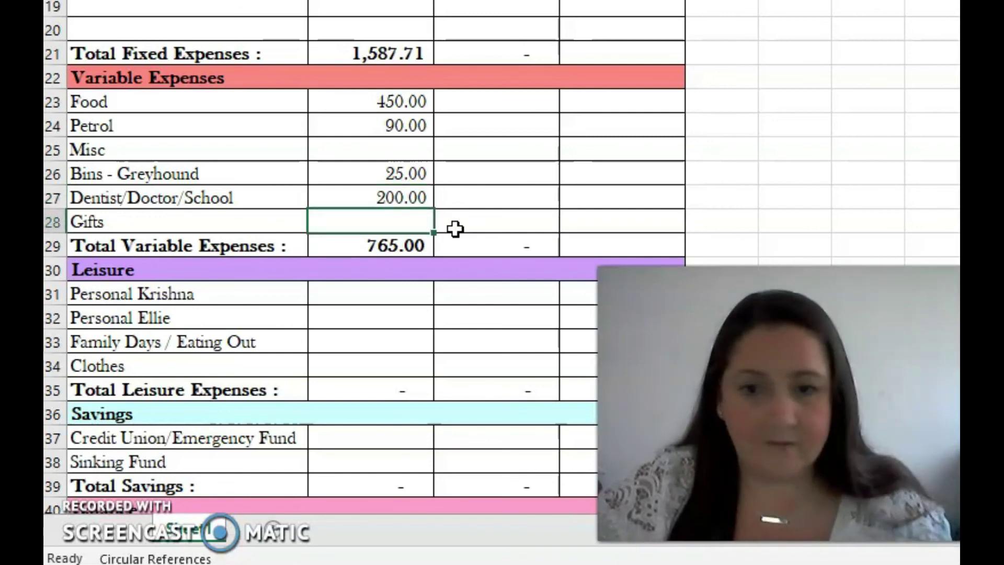
text(75)
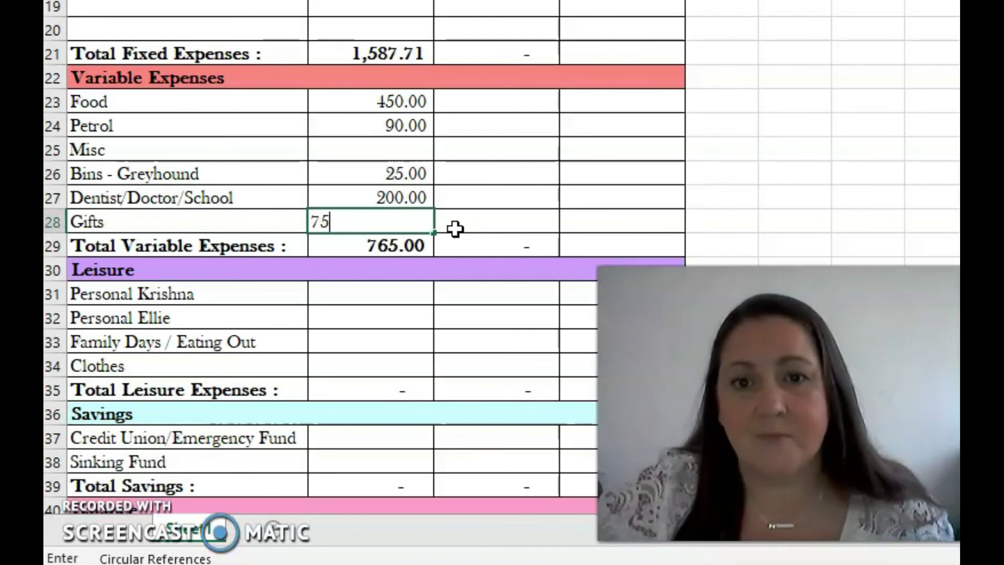
key(Return)
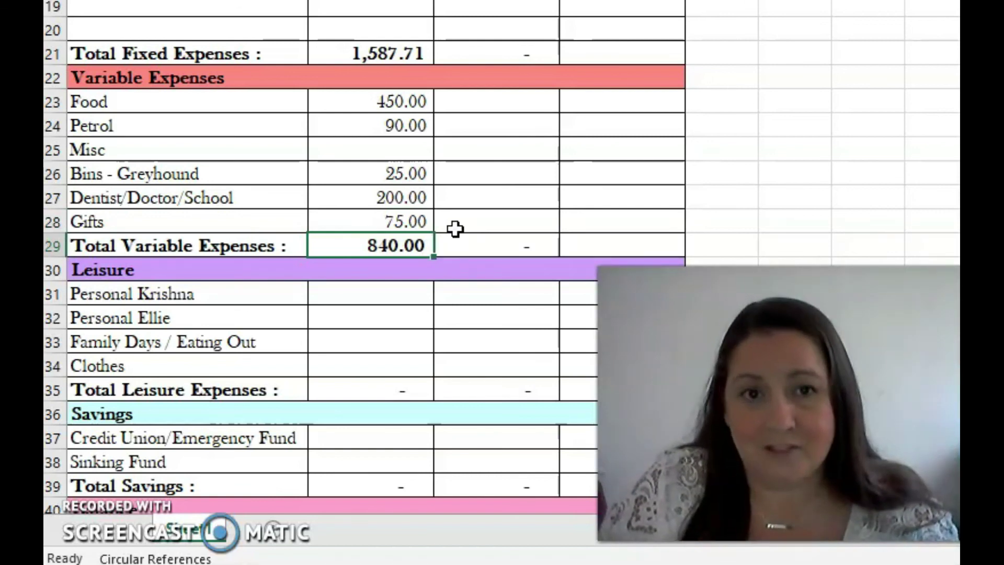
key(Down)
key(Up)
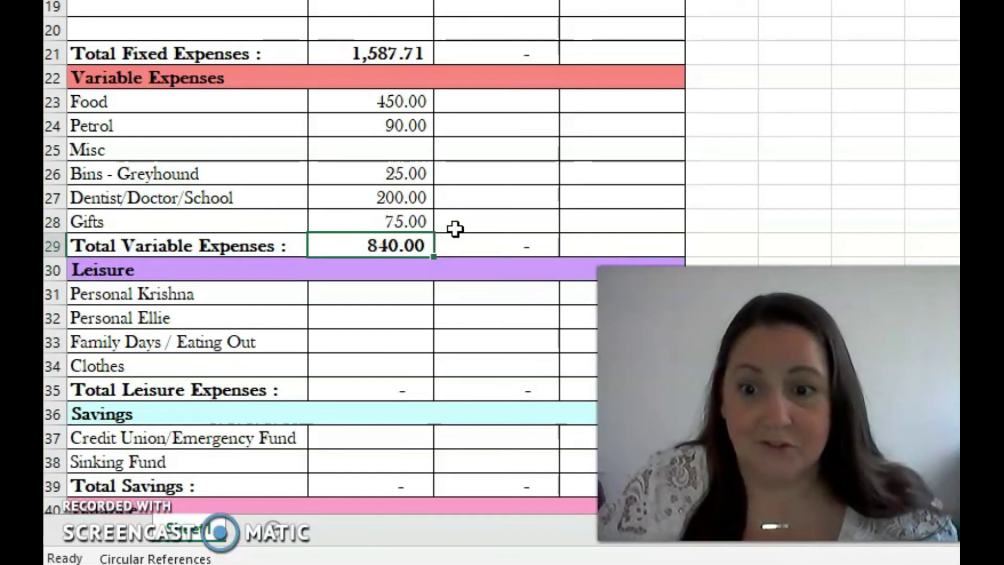
Budget the personal allowances at 50 and 319, Family Days / Eating Out 30 and Clothes 100.
key(Down)
key(Down)
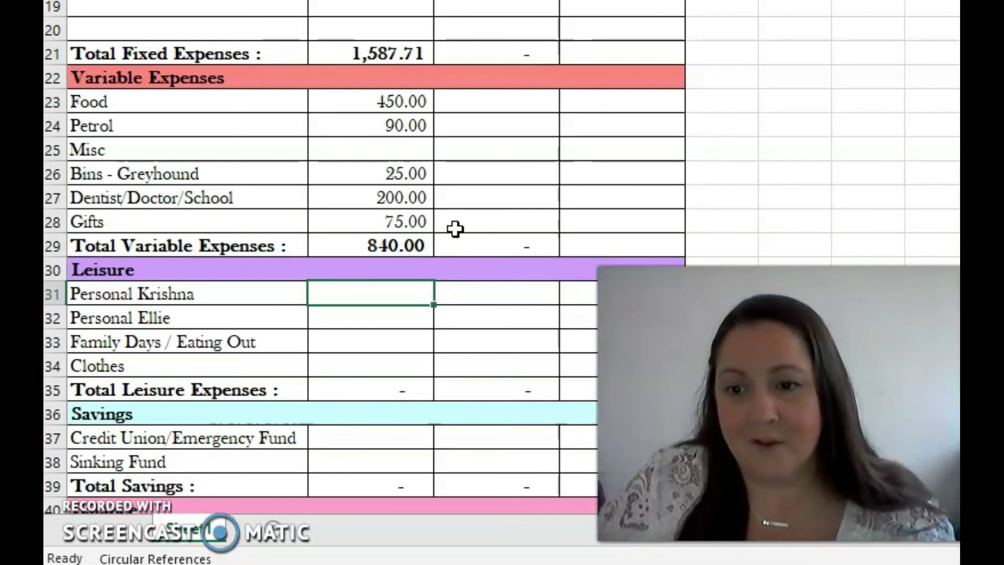
text(50)
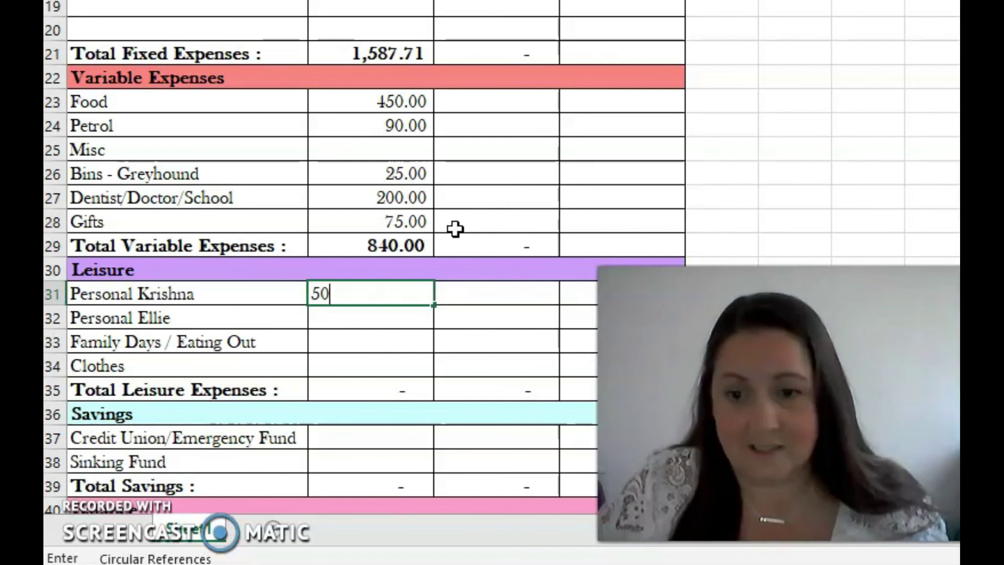
key(Return)
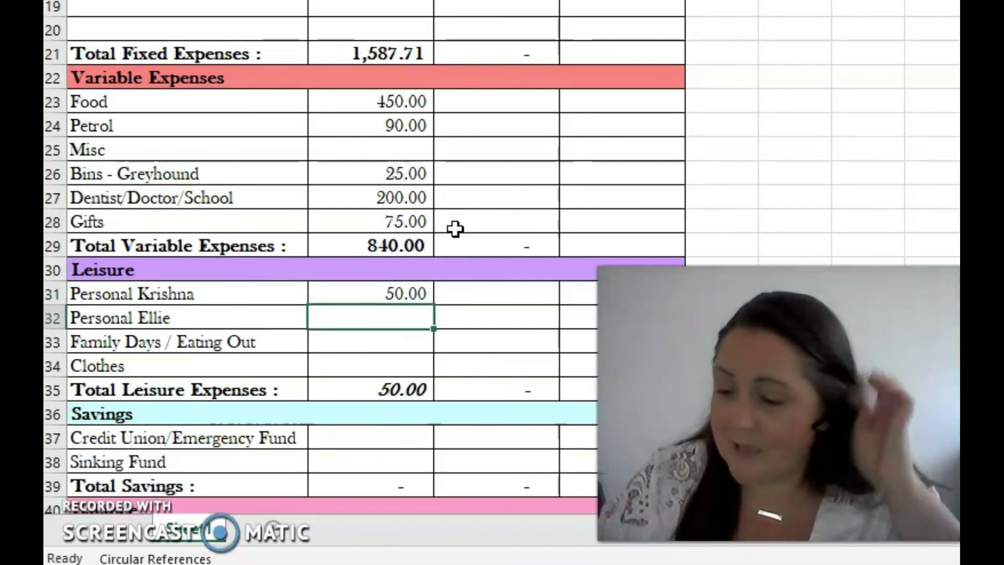
text(319.0)
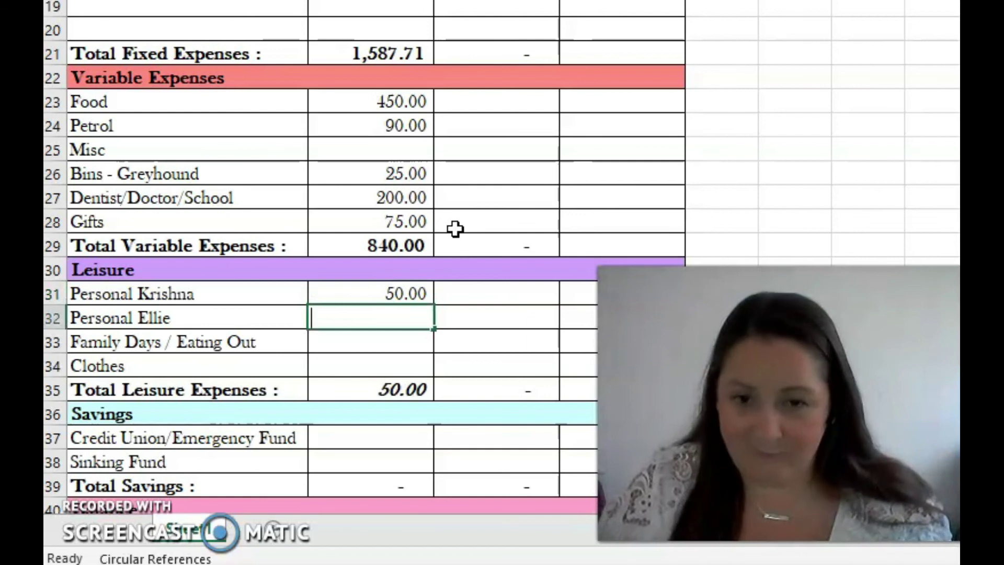
key(Return)
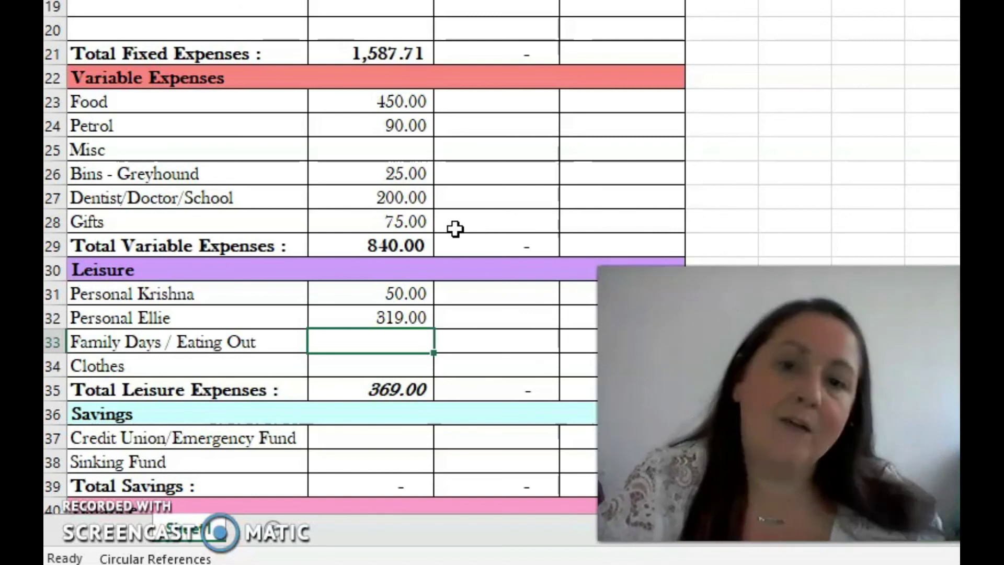
text(30)
key(Return)
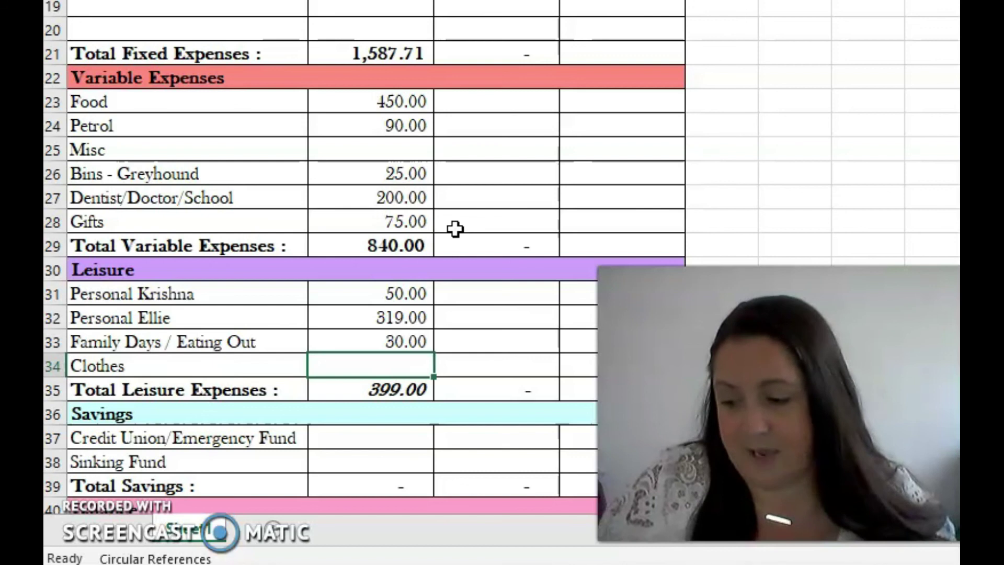
text(100)
key(Return)
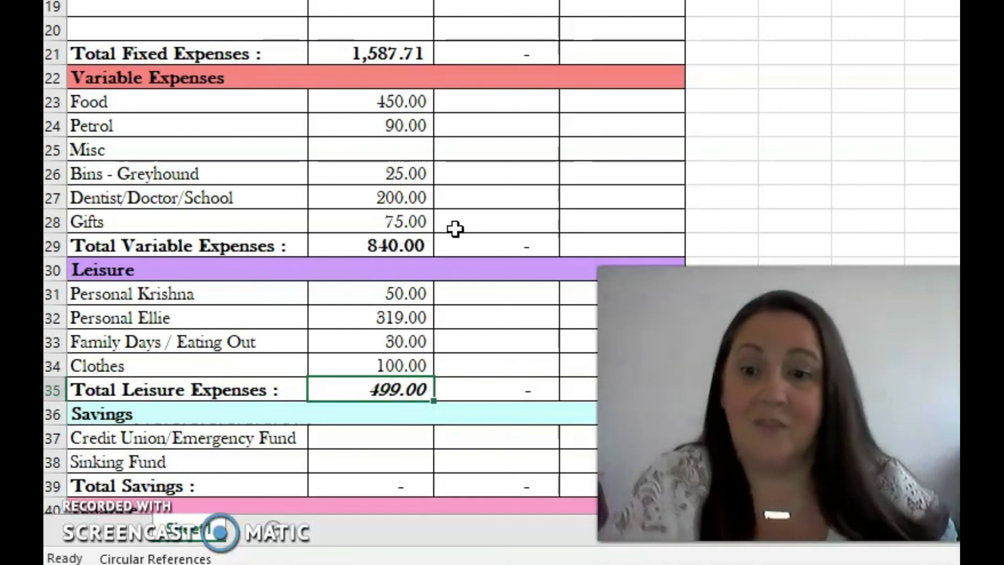
key(Up)
key(Up)
key(Up)
key(Up)
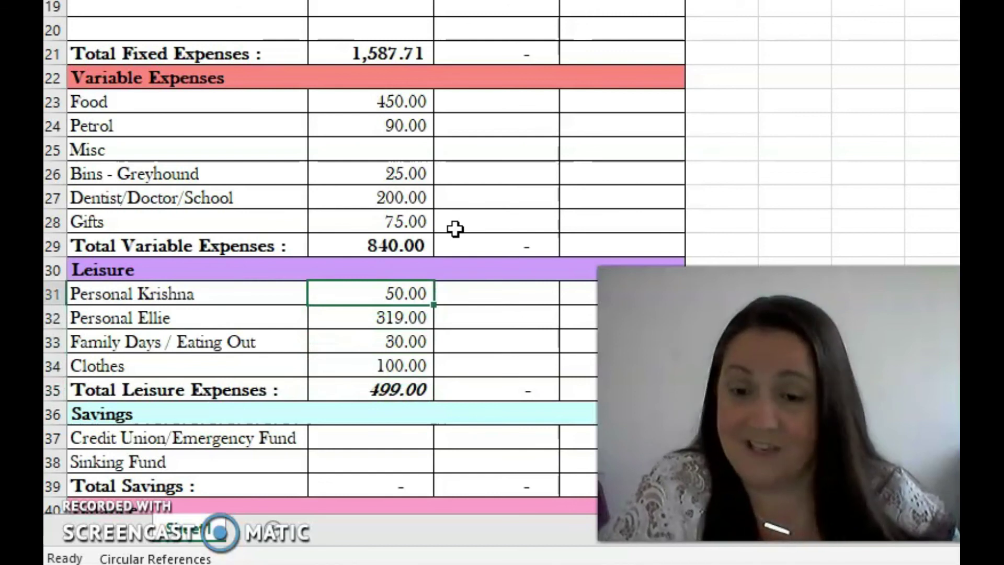
key(Down)
key(Down)
key(Down)
key(Down)
key(Down)
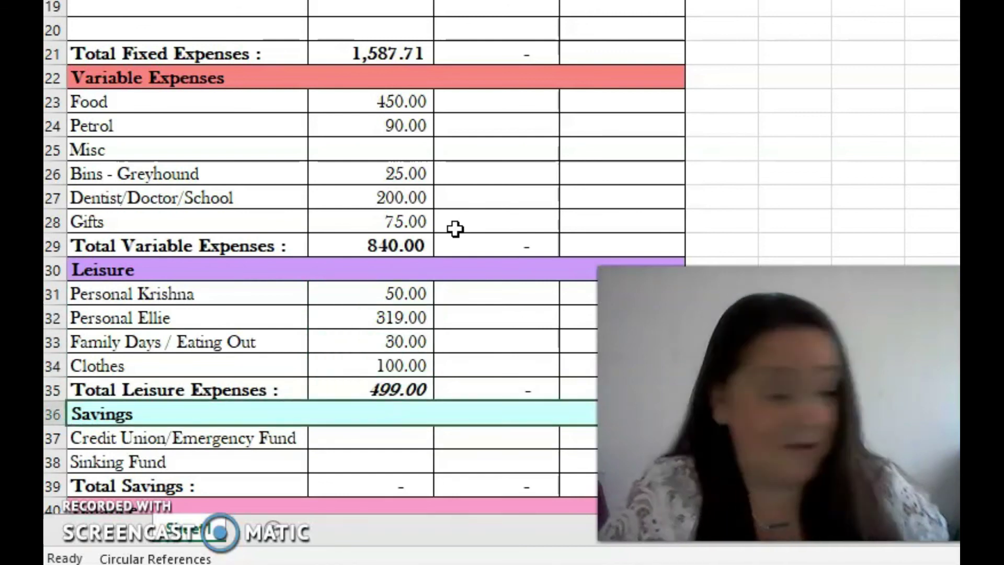
Budget 300 for Credit Union/Emergency Fund and 480 for Sinking Fund, then select Check Diff (-6.71).
scroll(455, 229, down, 2)
click(392, 293)
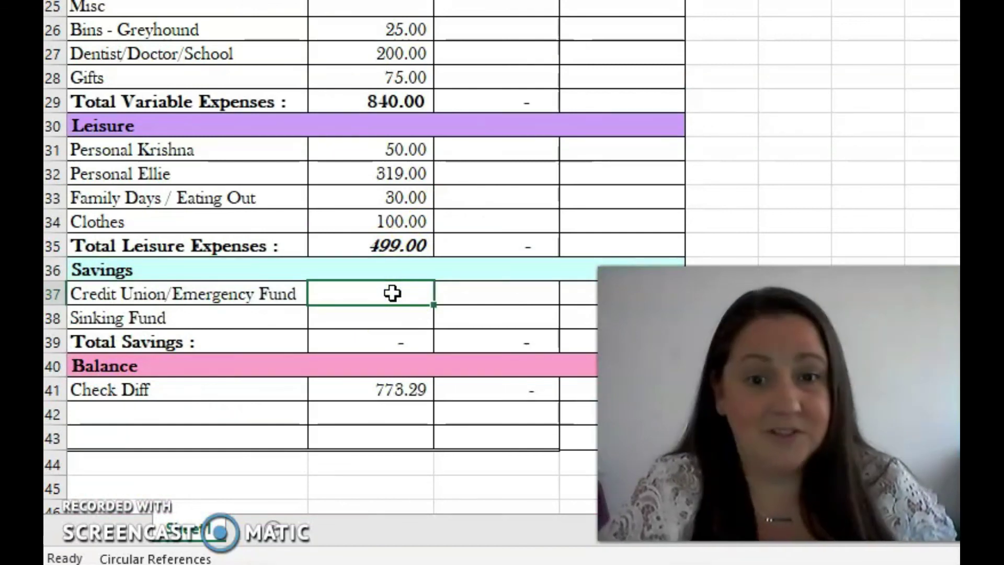
text(300)
key(Return)
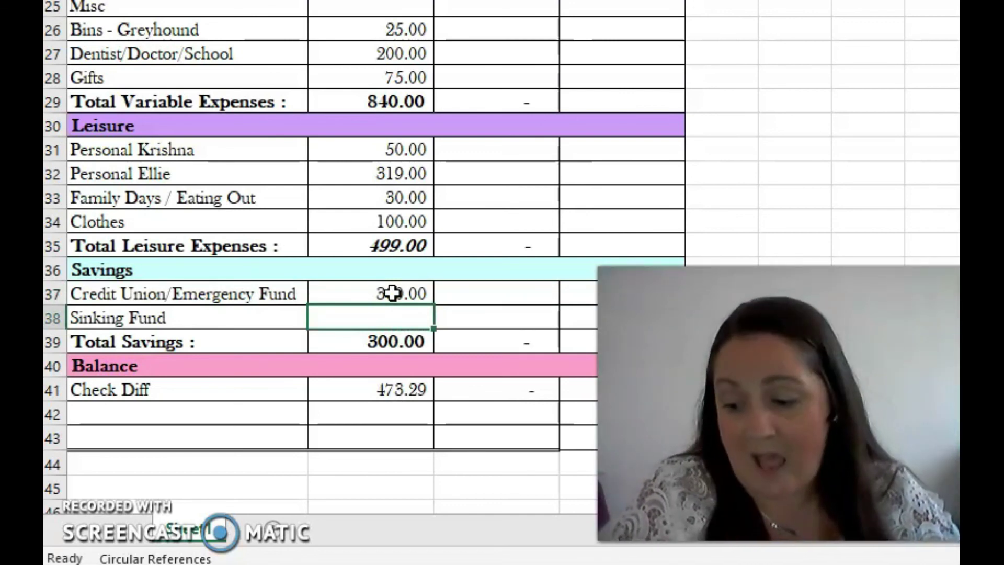
text(480.00)
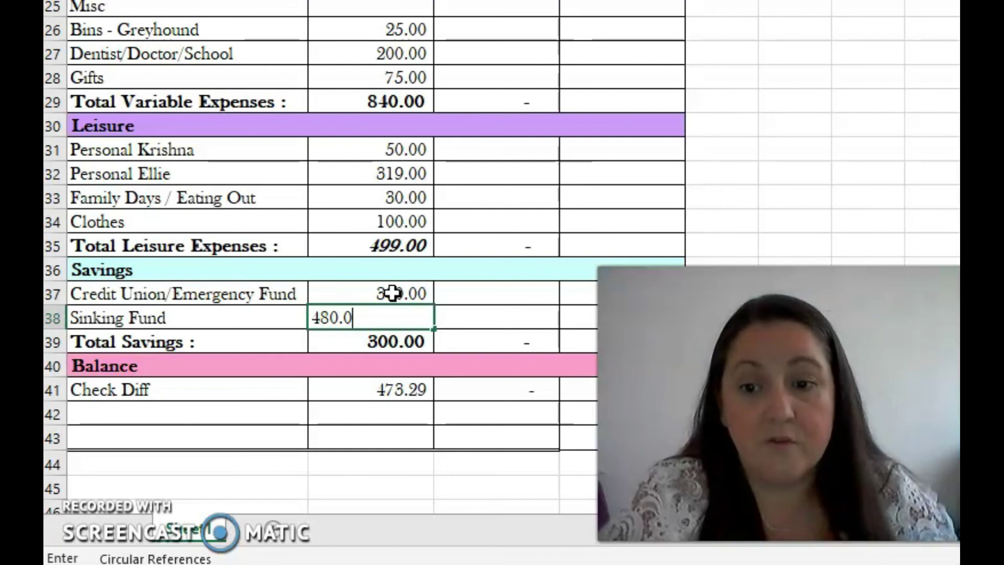
key(Return)
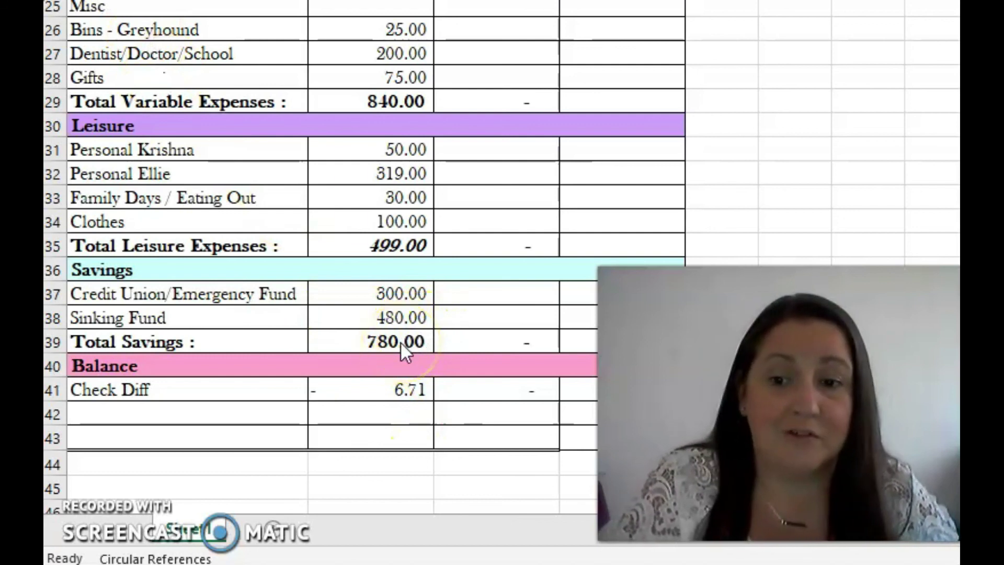
click(355, 396)
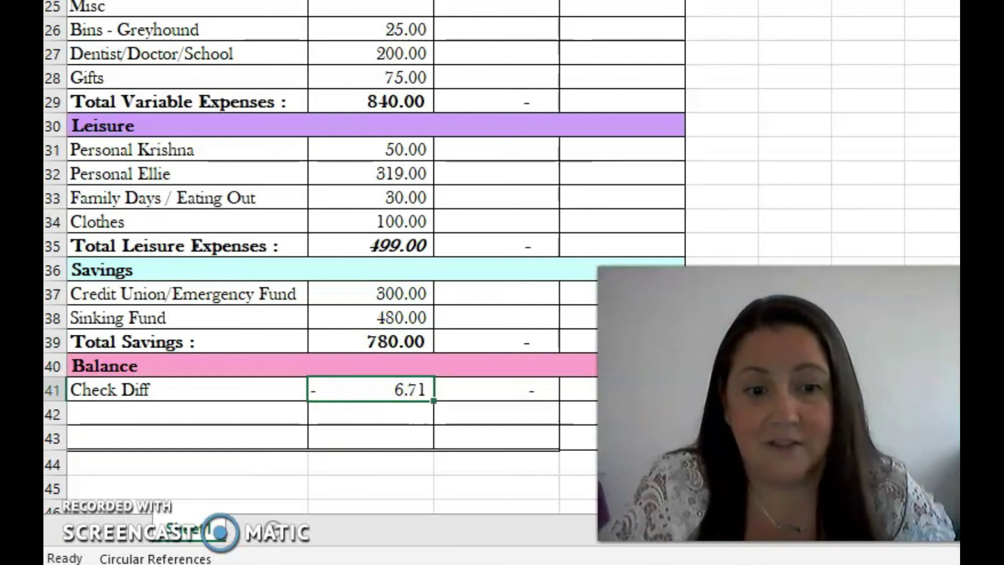
ctrl+scroll(810, 235, down, 6)
ctrl+scroll(441, 271, down, 3)
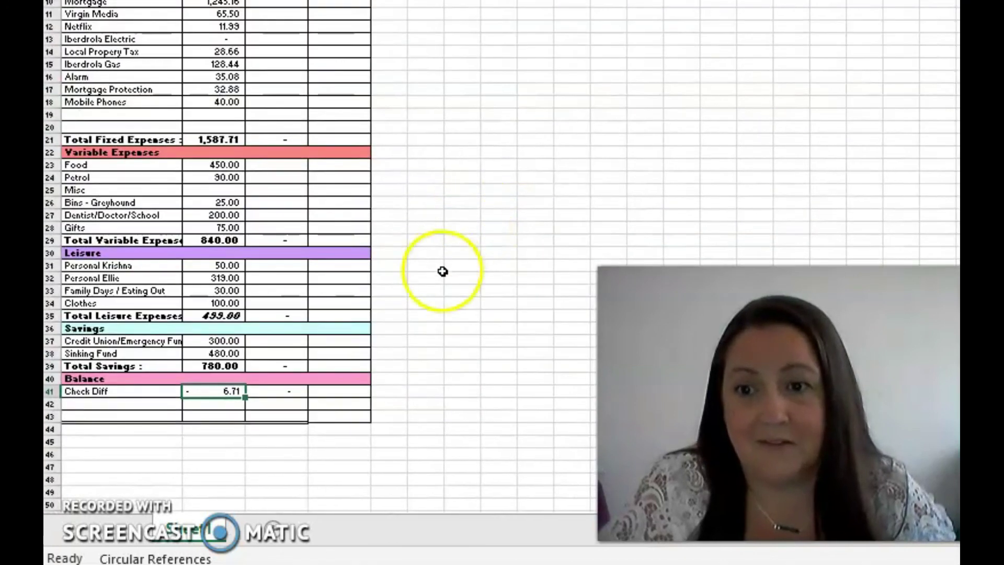
ctrl+scroll(441, 272, up, 3)
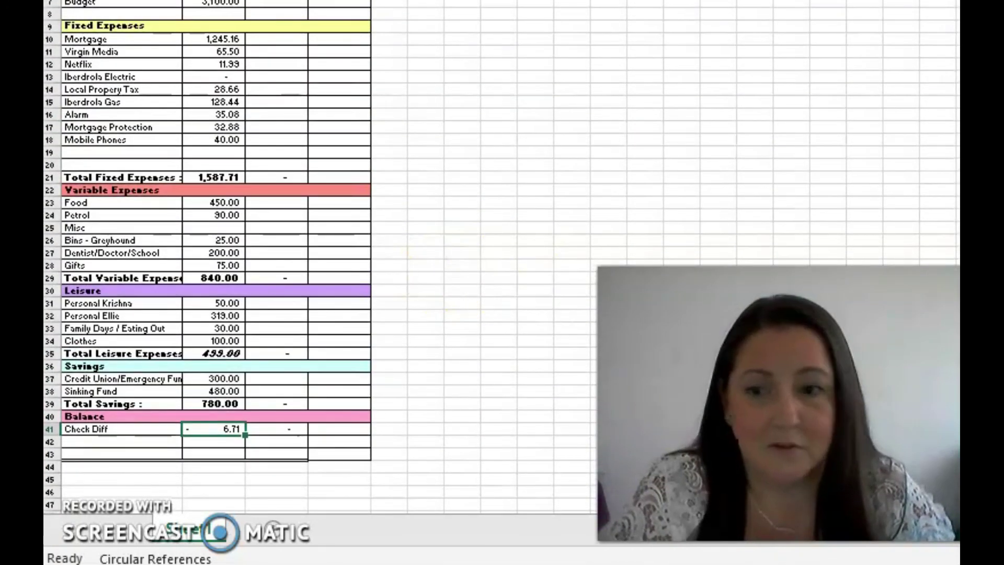
ctrl+scroll(446, 293, up, 4)
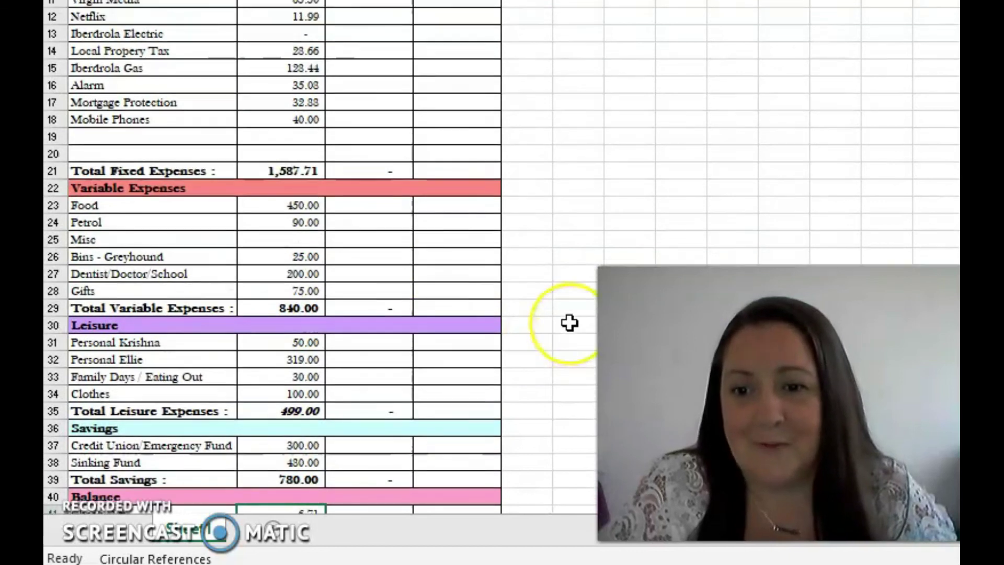
scroll(570, 322, up, 2)
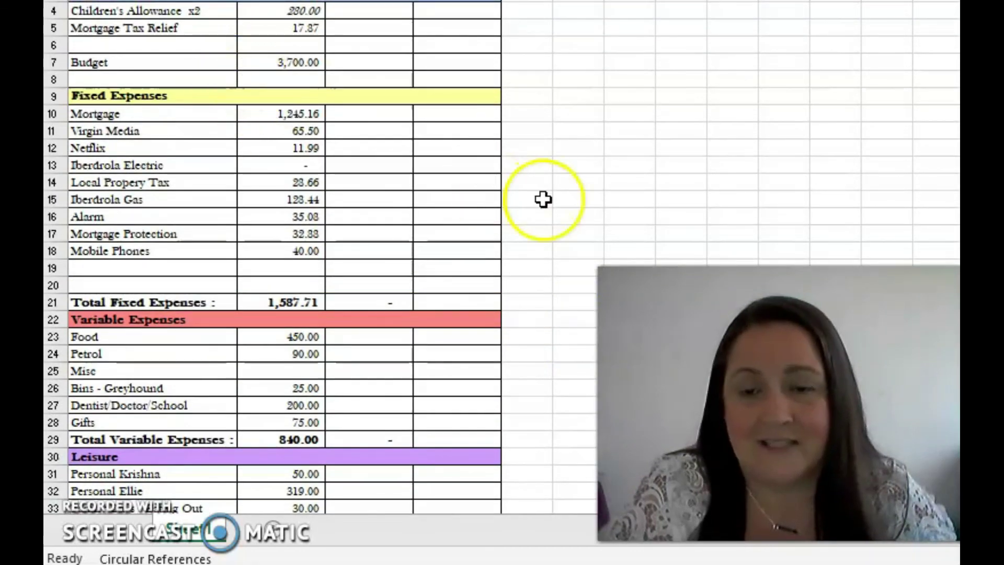
scroll(543, 199, down, 1)
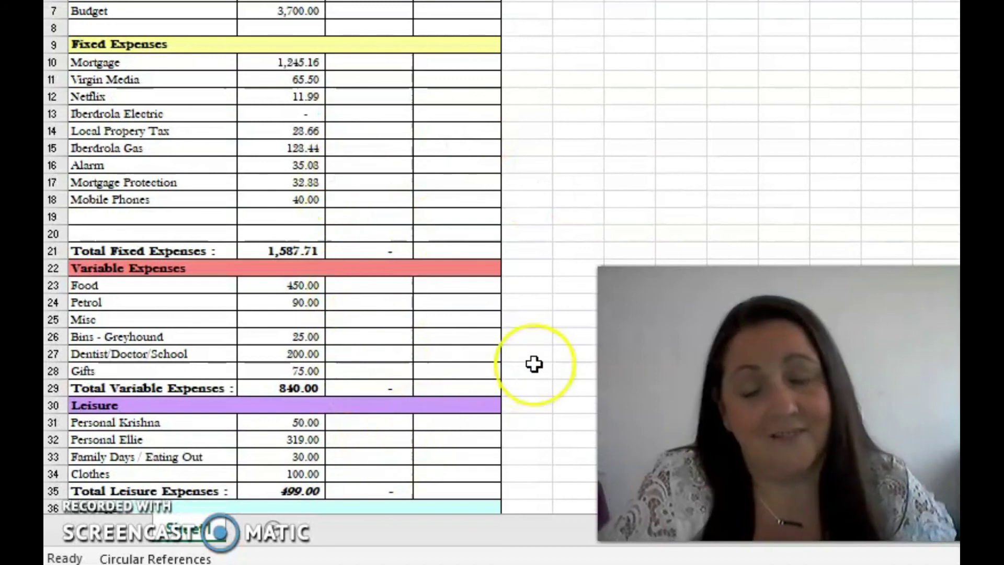
scroll(534, 364, down, 2)
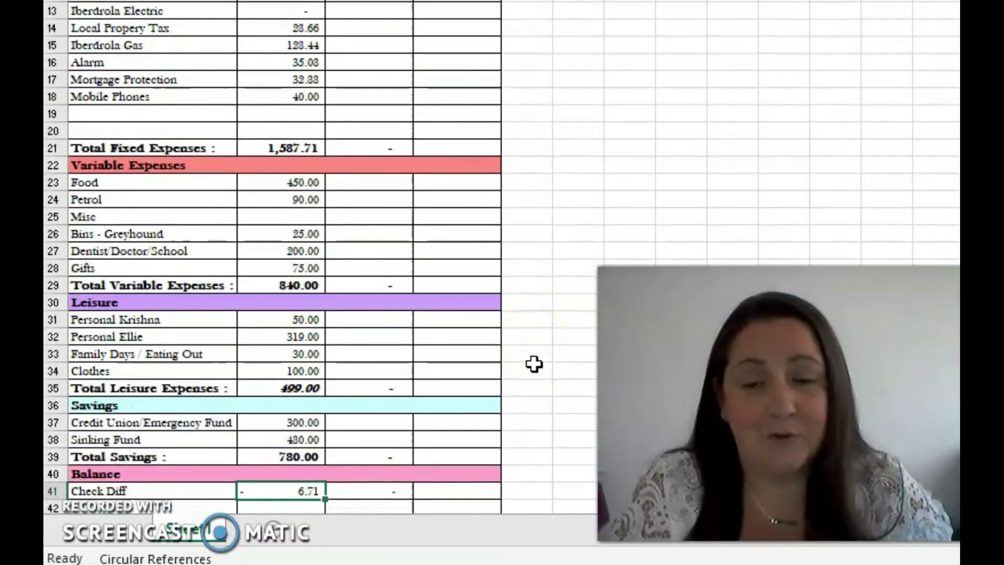